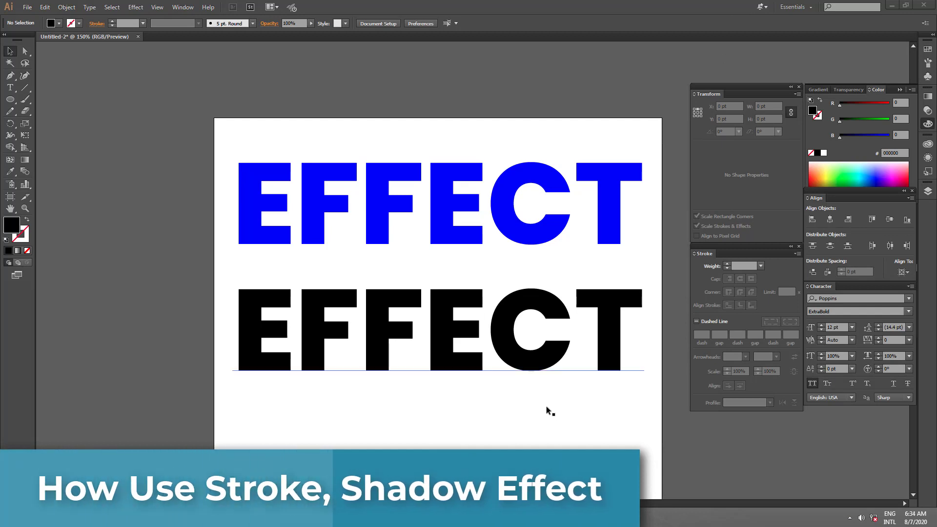
Step: Give the black EFFECT text an orange stroke with the colour ffa400
{"action": "scroll", "coordinate": [547, 417], "scroll_direction": "down", "scroll_amount": 3}
{"action": "left_click", "coordinate": [622, 367]}
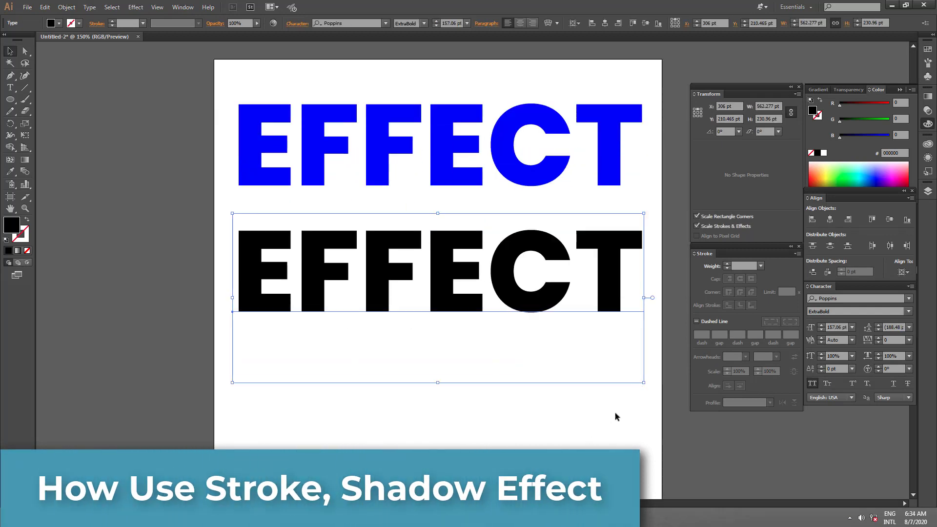
{"action": "left_click", "coordinate": [669, 442]}
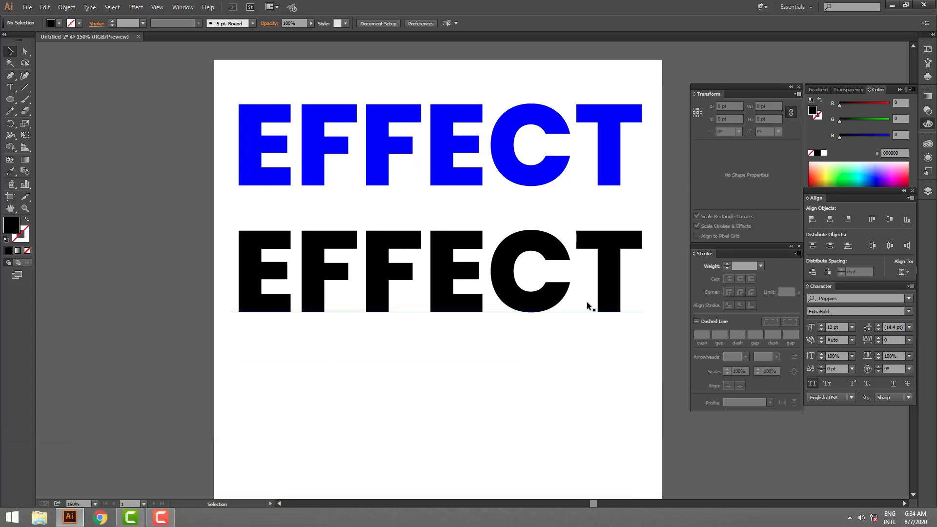
{"action": "left_click", "coordinate": [542, 313]}
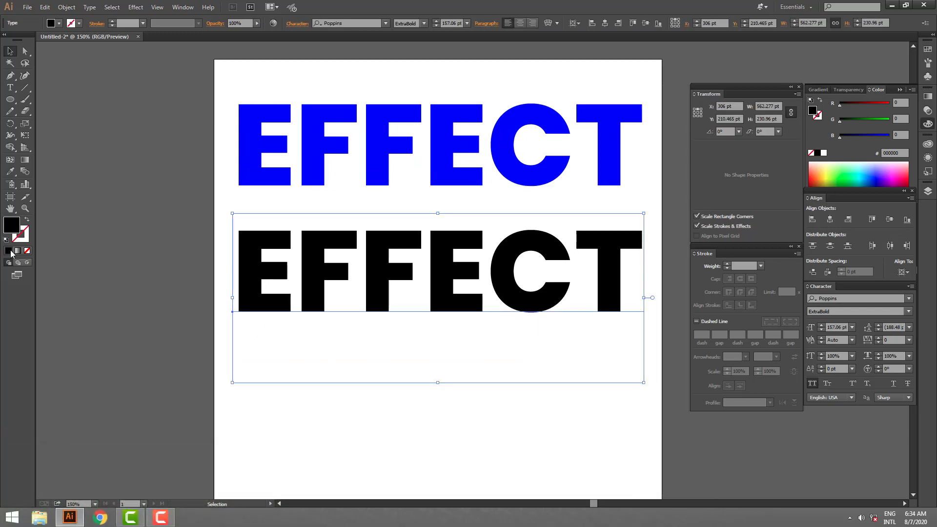
{"action": "left_click", "coordinate": [26, 239]}
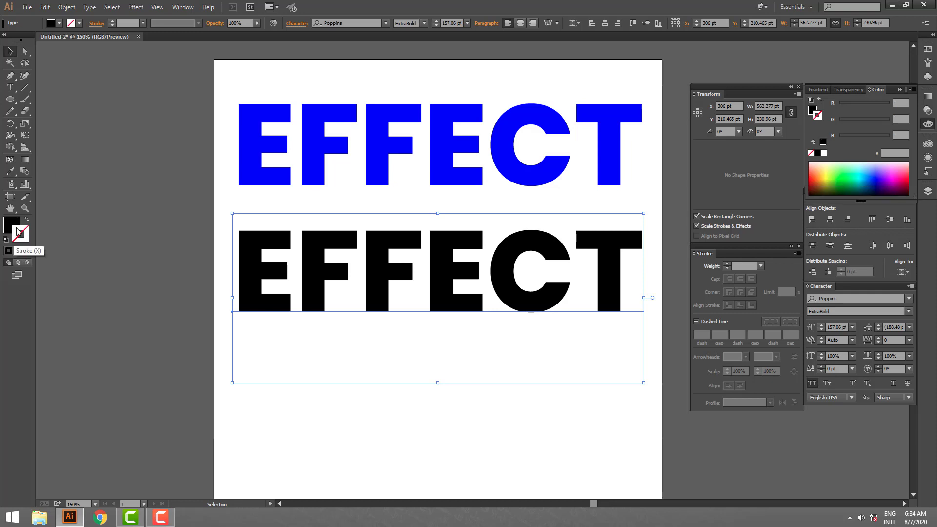
{"action": "left_click", "coordinate": [817, 153]}
{"action": "mouse_move", "coordinate": [876, 120]}
{"action": "left_mouse_down"}
{"action": "mouse_move", "coordinate": [891, 120]}
{"action": "mouse_move", "coordinate": [891, 104]}
{"action": "mouse_move", "coordinate": [872, 122]}
{"action": "left_mouse_up"}
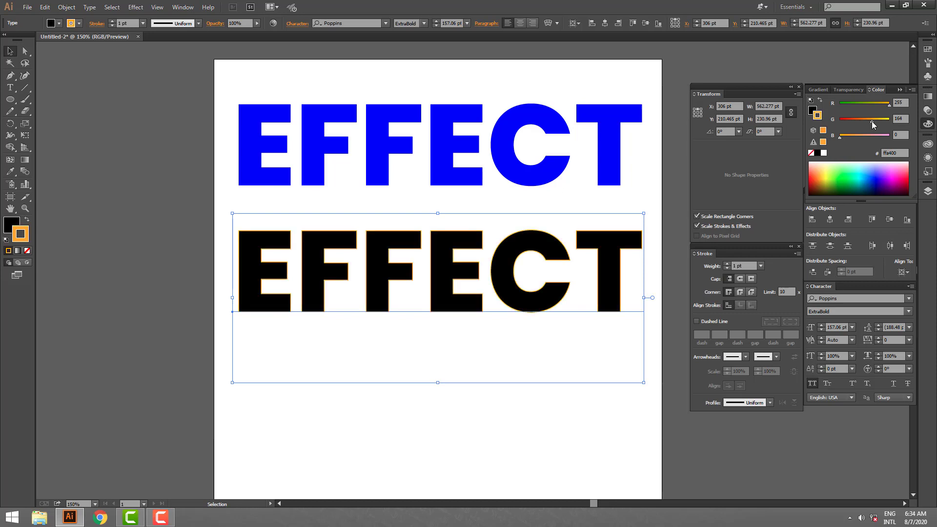
Step: Set the orange stroke's weight on the black EFFECT text to 7 pt
{"action": "left_click", "coordinate": [113, 27]}
{"action": "key", "text": "Up"}
{"action": "key", "text": "Up"}
{"action": "key", "text": "Up"}
{"action": "key", "text": "Up"}
{"action": "key", "text": "Up"}
{"action": "key", "text": "Up"}
{"action": "key", "text": "Up"}
{"action": "key", "text": "Up"}
{"action": "key", "text": "Up"}
{"action": "key", "text": "Up"}
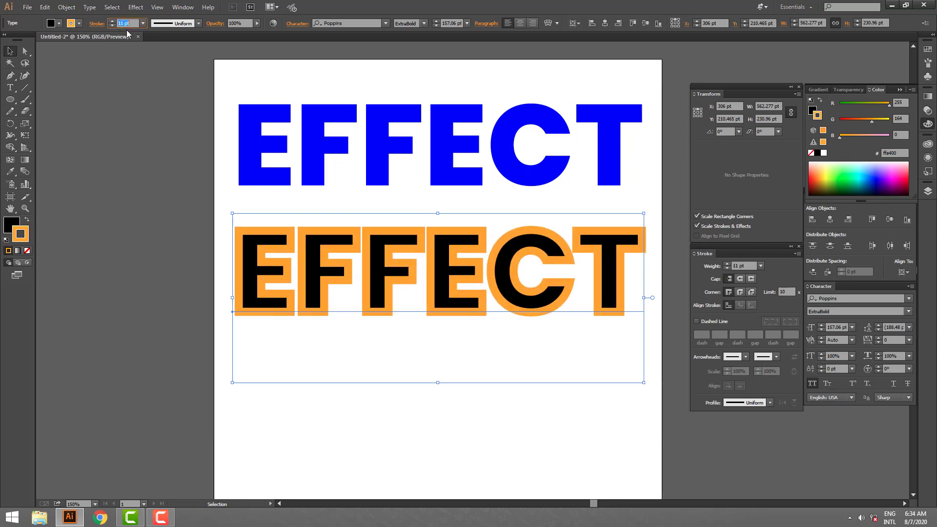
{"action": "key", "text": "Down"}
{"action": "key", "text": "Down"}
{"action": "key", "text": "Down"}
{"action": "key", "text": "Down"}
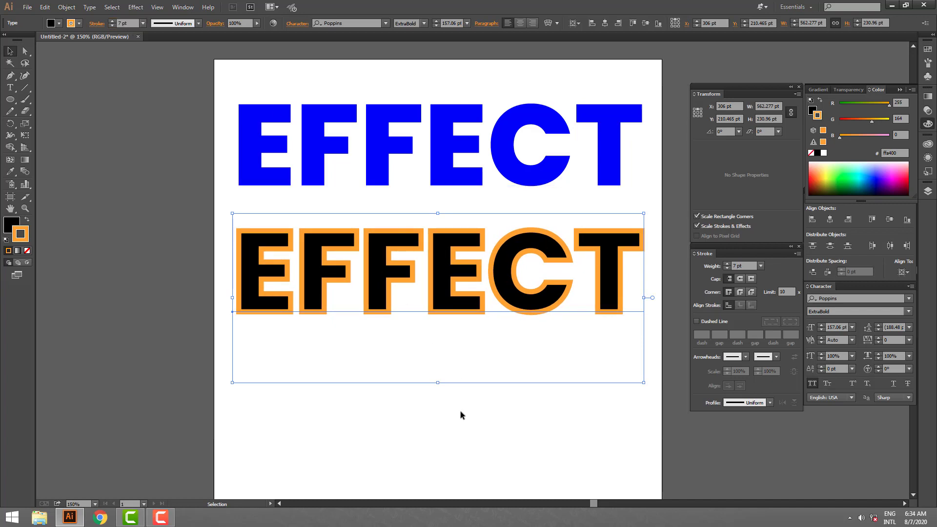
{"action": "left_click", "coordinate": [479, 417]}
Step: Set the orange-outlined text's tracking to 51 and shift the word left so it fits within the artboard
{"action": "left_click", "coordinate": [506, 289]}
{"action": "left_click", "coordinate": [894, 341]}
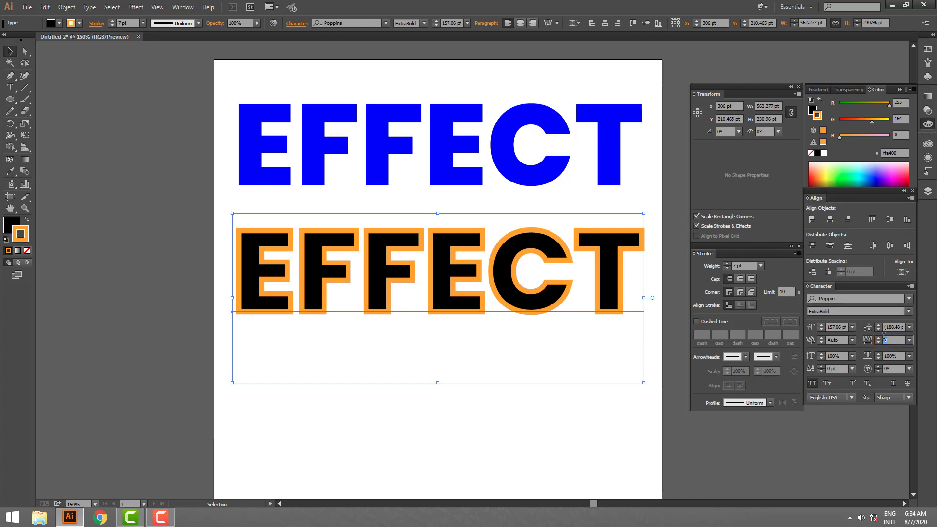
{"action": "key", "text": "Up"}
{"action": "key", "text": "Up"}
{"action": "key", "text": "Up"}
{"action": "key", "text": "Up"}
{"action": "key", "text": "Up"}
{"action": "key", "text": "Up"}
{"action": "key", "text": "Up"}
{"action": "key", "text": "Up"}
{"action": "key", "text": "Up"}
{"action": "key", "text": "Up"}
{"action": "key", "text": "Up"}
{"action": "key", "text": "Up"}
{"action": "key", "text": "Up"}
{"action": "key", "text": "Up"}
{"action": "key", "text": "Up"}
{"action": "key", "text": "Up"}
{"action": "key", "text": "Up"}
{"action": "key", "text": "Up"}
{"action": "key", "text": "Up"}
{"action": "key", "text": "Up"}
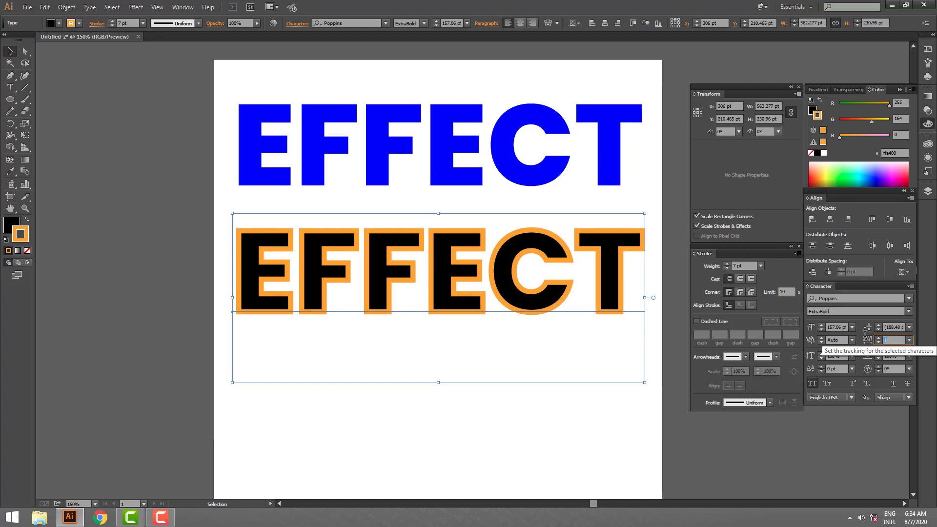
{"action": "key", "text": "Up"}
{"action": "key", "text": "Up"}
{"action": "key", "text": "Up"}
{"action": "key", "text": "Up"}
{"action": "key", "text": "Up"}
{"action": "key", "text": "Up"}
{"action": "key", "text": "Up"}
{"action": "key", "text": "Up"}
{"action": "key", "text": "Up"}
{"action": "key", "text": "Up"}
{"action": "key", "text": "Up"}
{"action": "key", "text": "Up"}
{"action": "key", "text": "Up"}
{"action": "key", "text": "Up"}
{"action": "key", "text": "Up"}
{"action": "key", "text": "Up"}
{"action": "key", "text": "Up"}
{"action": "key", "text": "Up"}
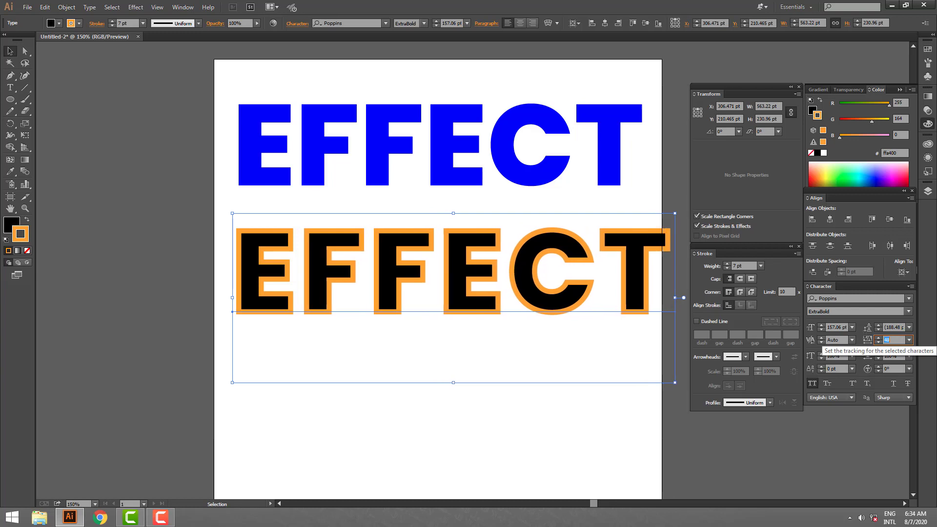
{"action": "left_click_drag", "start_coordinate": [655, 287], "coordinate": [638, 287]}
{"action": "left_click", "coordinate": [601, 436]}
Step: Duplicate the orange-outlined text in place and set the copy's stroke colour to yellow ffff00
{"action": "left_click", "coordinate": [537, 304]}
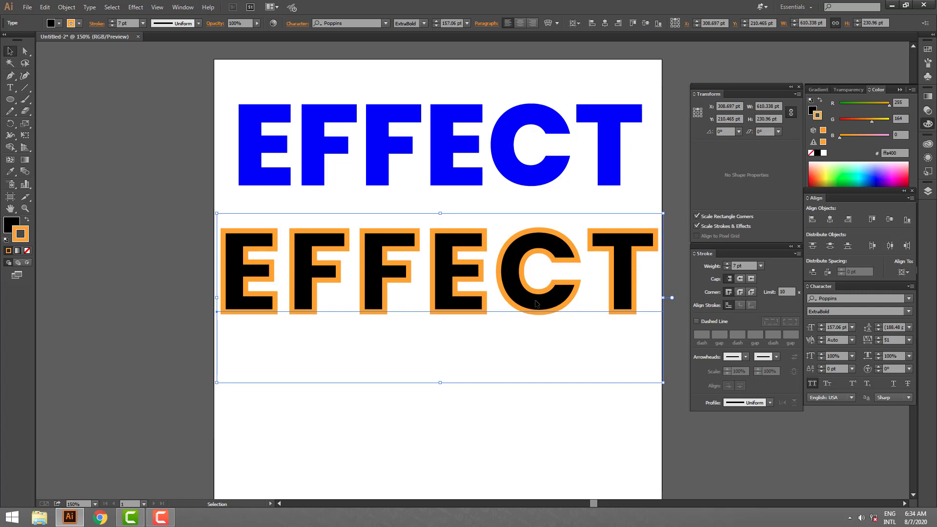
{"action": "key", "text": "a"}
{"action": "key", "text": "v"}
{"action": "left_click_drag", "start_coordinate": [873, 121], "coordinate": [914, 122]}
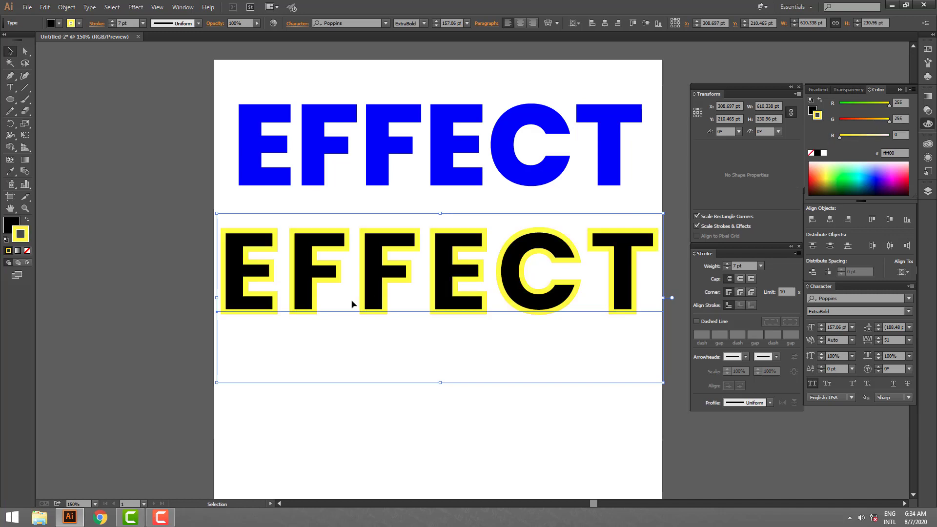
Step: Send the yellow-outlined copy to the back and set its stroke weight to 14 pt
{"action": "right_click", "coordinate": [389, 273]}
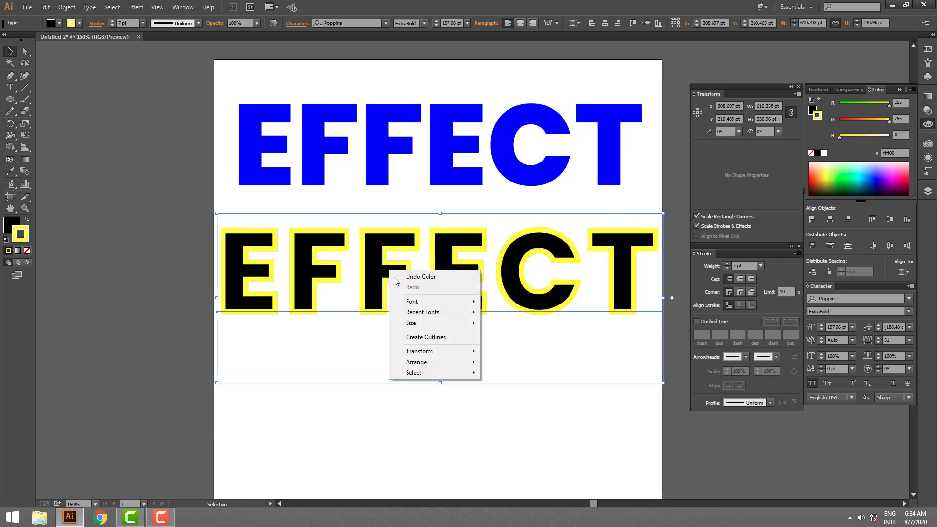
{"action": "mouse_move", "coordinate": [429, 351]}
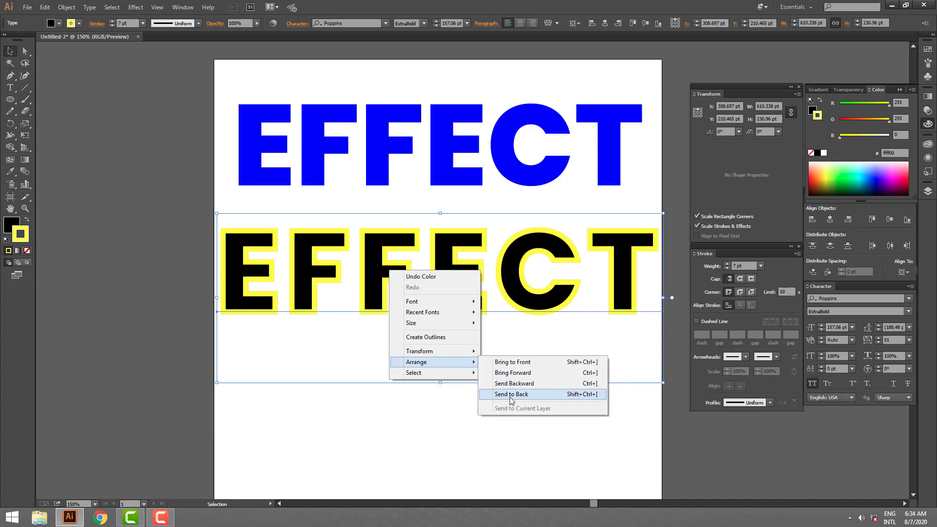
{"action": "left_click", "coordinate": [531, 394]}
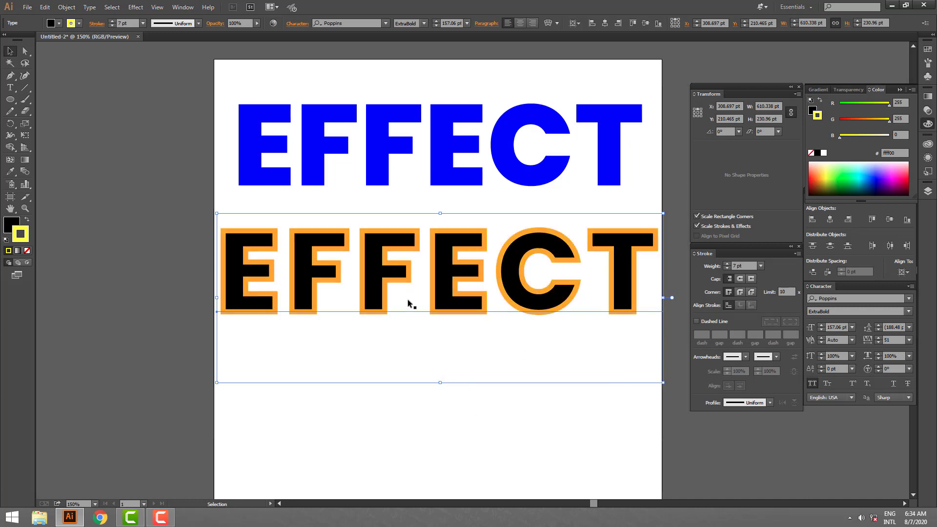
{"action": "left_click", "coordinate": [122, 23]}
{"action": "type", "text": "14"}
{"action": "key", "text": "Return"}
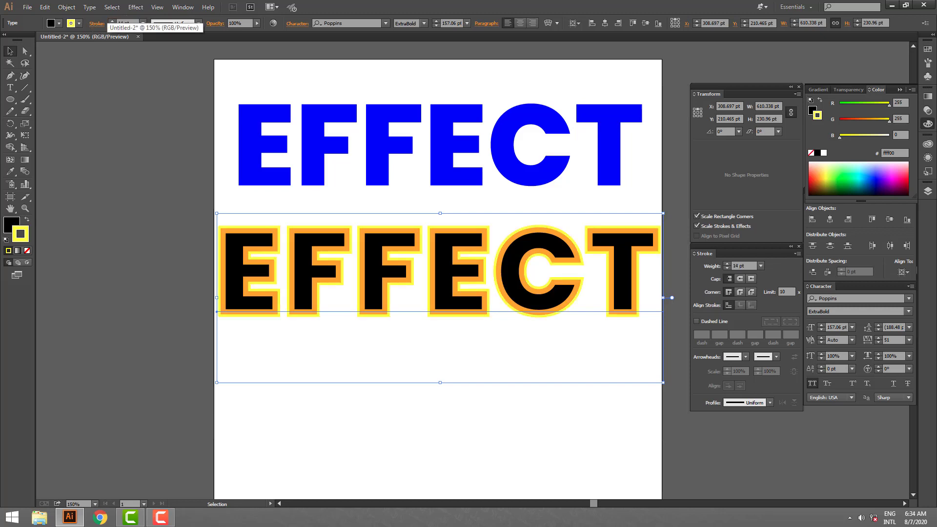
Step: Warm up the back copy's yellow stroke by setting its green value to 238
{"action": "left_click", "coordinate": [877, 120]}
{"action": "left_click_drag", "start_coordinate": [877, 124], "coordinate": [887, 124]}
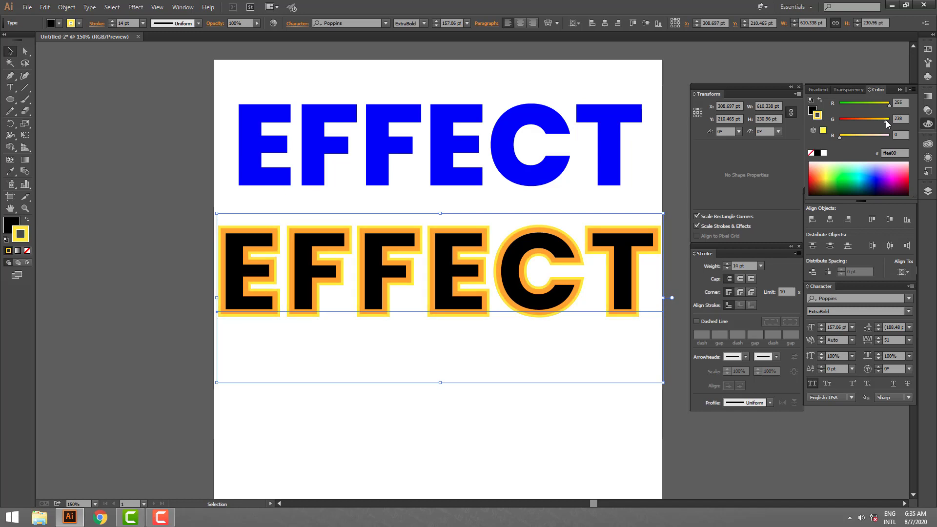
{"action": "left_click", "coordinate": [509, 440]}
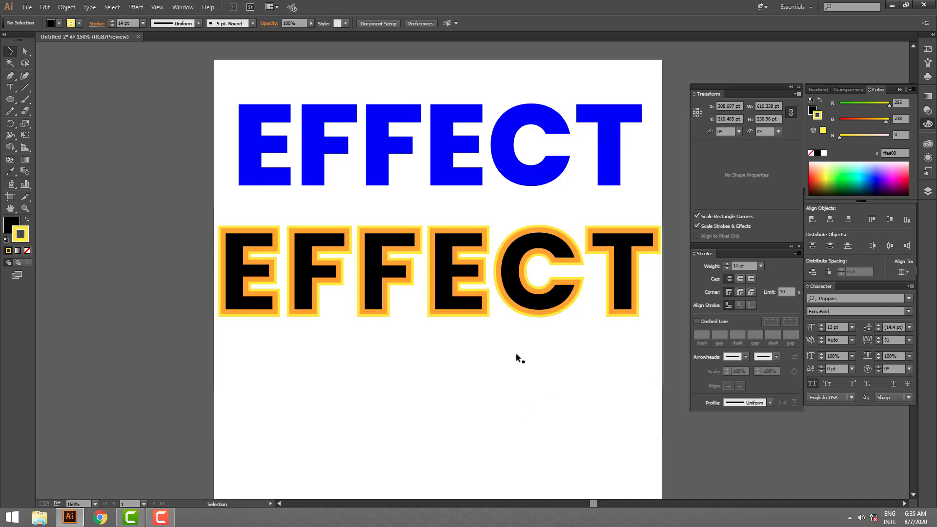
Step: Duplicate the orange-outlined text in place and remove the stroke from the top copy, keeping its black fill
{"action": "left_click", "coordinate": [518, 294]}
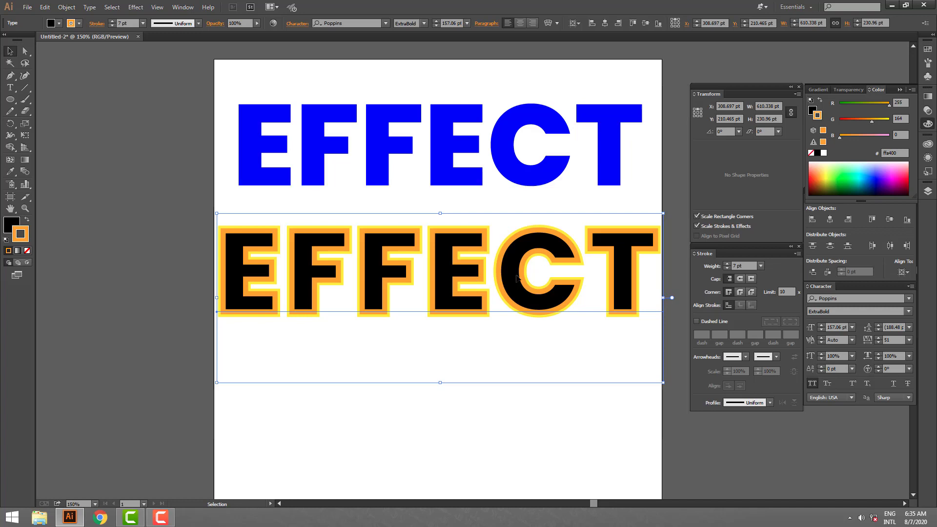
{"action": "key", "text": "a"}
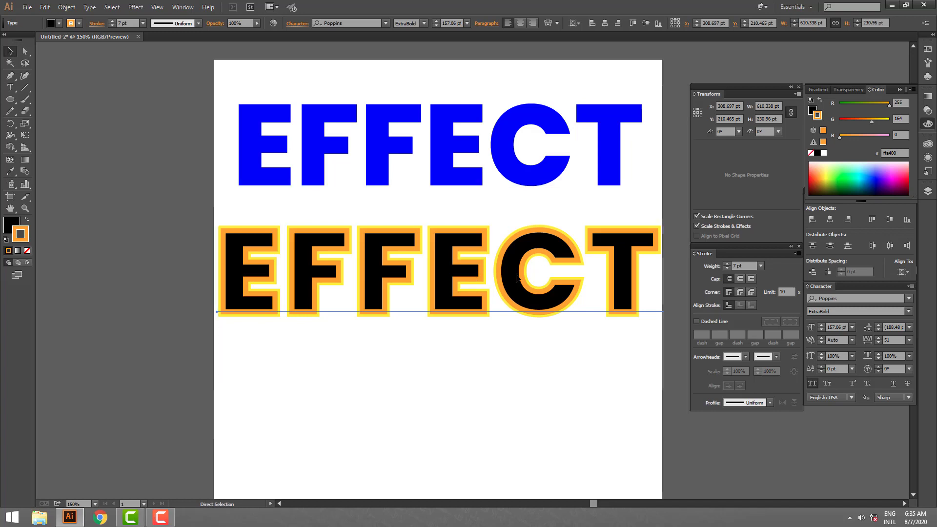
{"action": "key", "text": "v"}
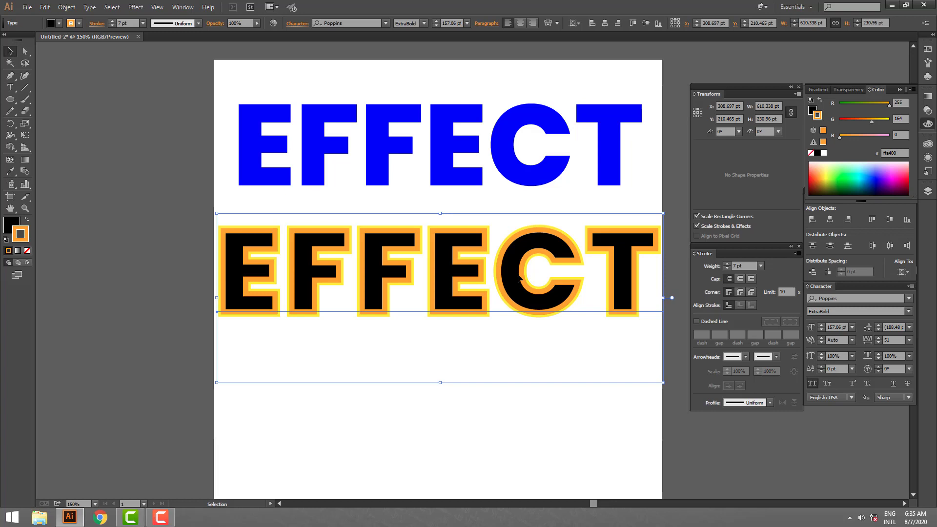
{"action": "left_click_drag", "start_coordinate": [520, 309], "coordinate": [536, 353]}
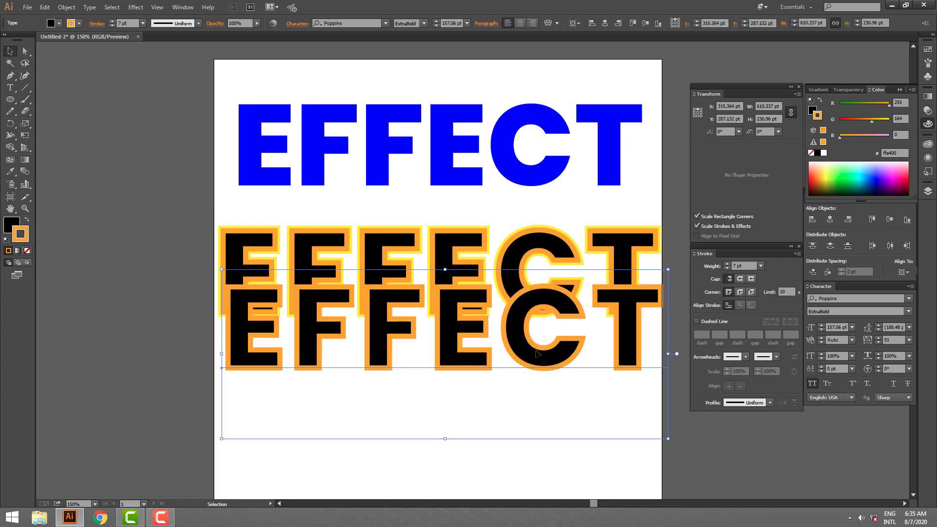
{"action": "key", "text": "ctrl+z"}
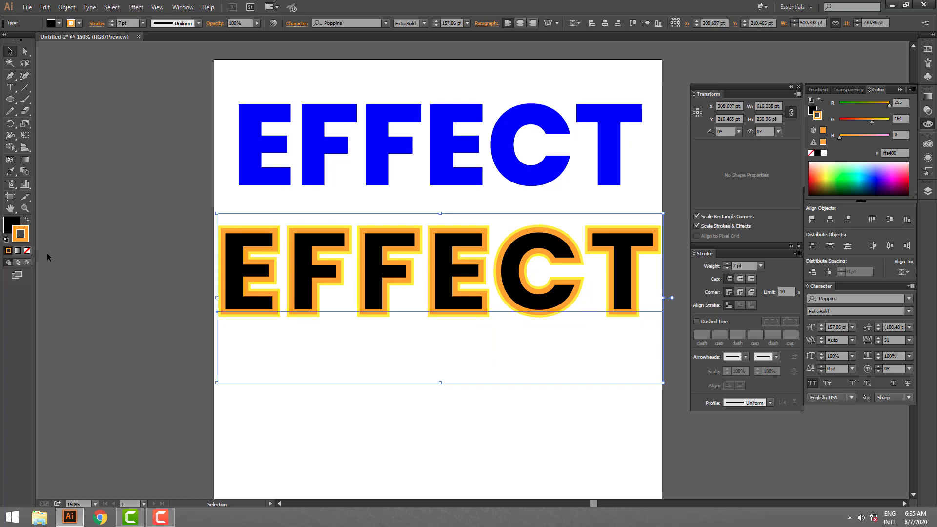
{"action": "left_click", "coordinate": [28, 251]}
{"action": "left_click", "coordinate": [332, 385]}
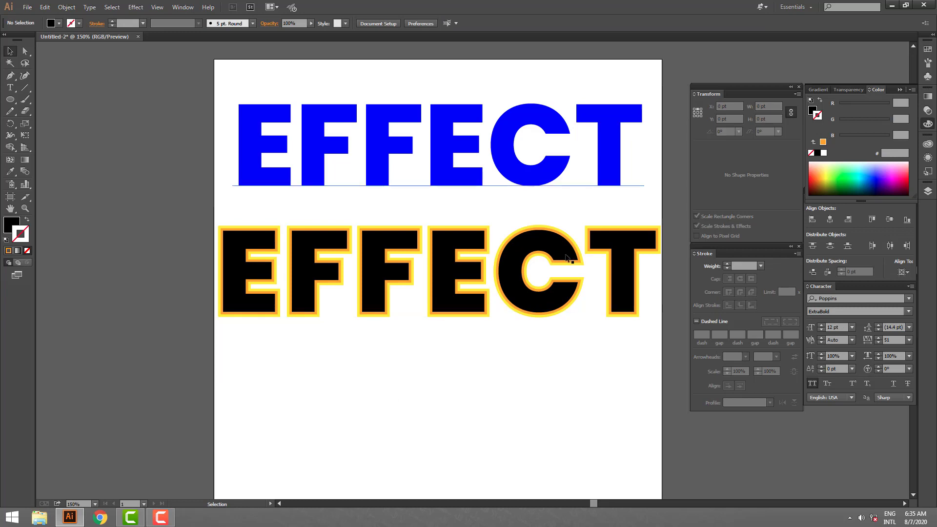
{"action": "scroll", "coordinate": [509, 386], "scroll_direction": "down", "scroll_amount": 2}
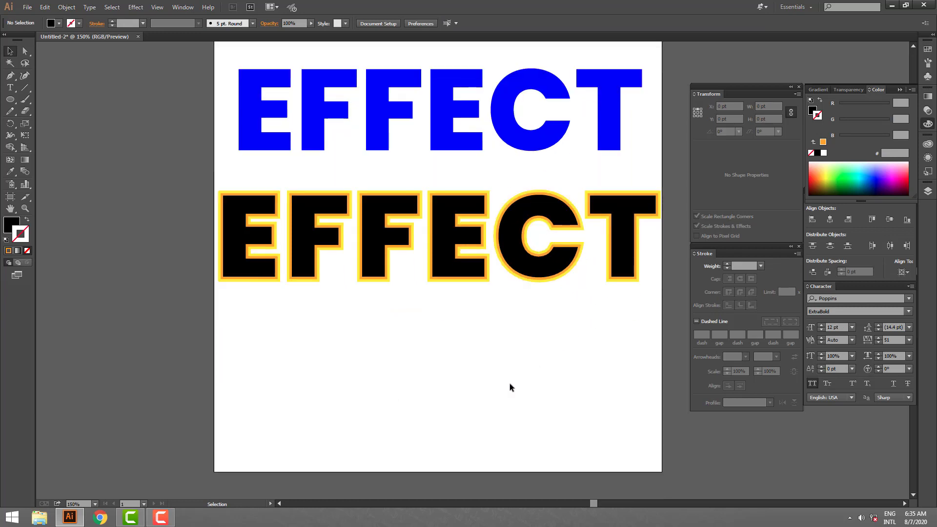
{"action": "scroll", "coordinate": [511, 393], "scroll_direction": "up", "scroll_amount": 3}
{"action": "left_click", "coordinate": [616, 188]}
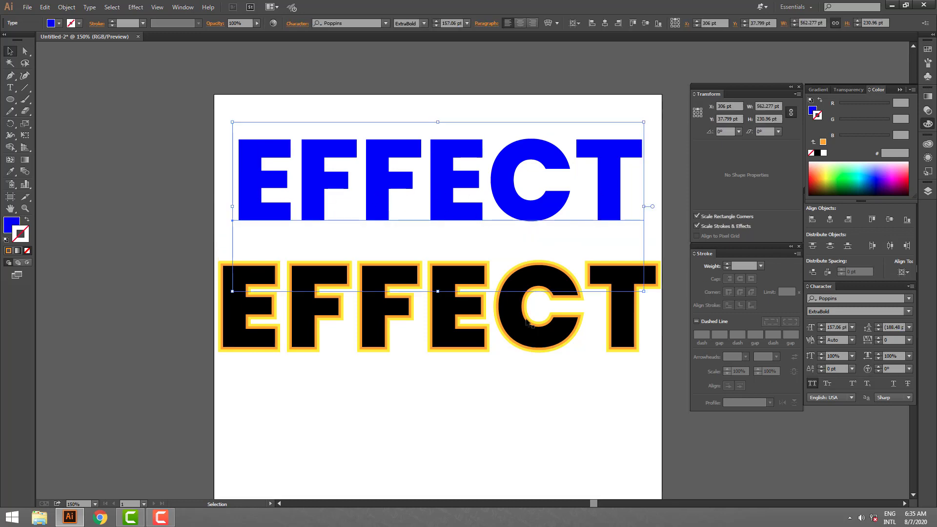
{"action": "left_click", "coordinate": [505, 412]}
Step: Duplicate the blue EFFECT text in place, undoing the trial moves of the copy
{"action": "left_click", "coordinate": [490, 215]}
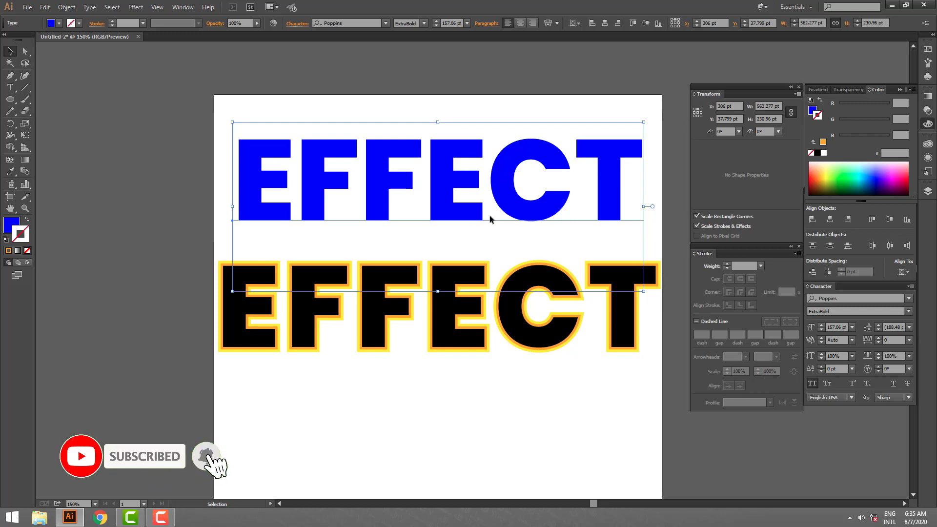
{"action": "scroll", "coordinate": [491, 216], "scroll_direction": "up", "scroll_amount": 3}
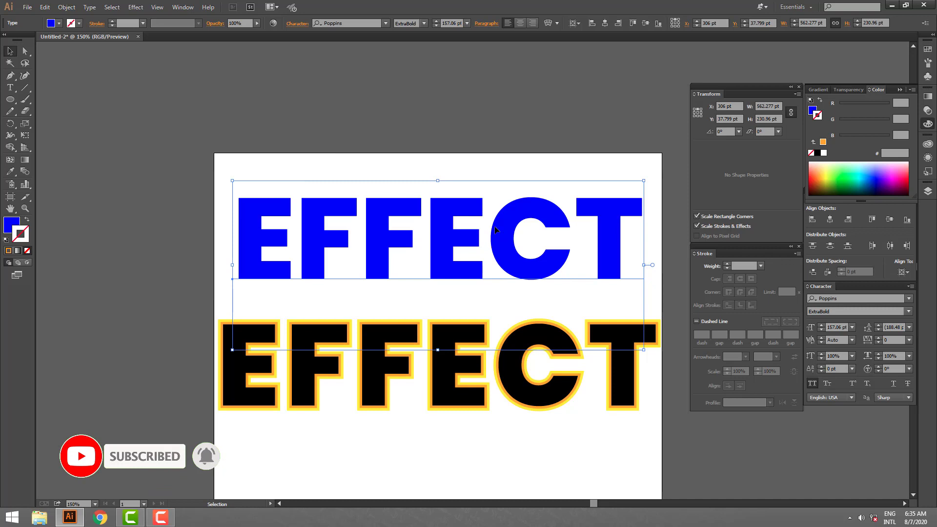
{"action": "key", "text": "a"}
{"action": "key", "text": "ctrl+v"}
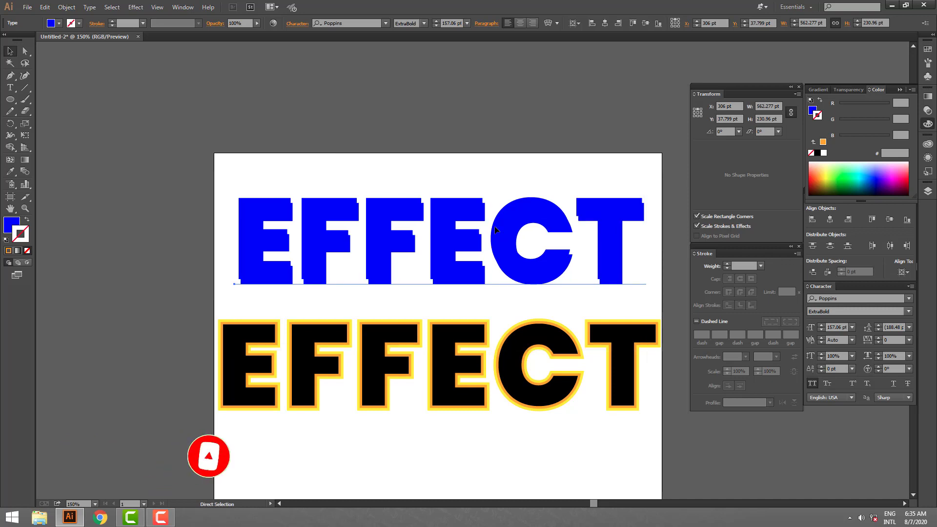
{"action": "key", "text": "ctrl+z"}
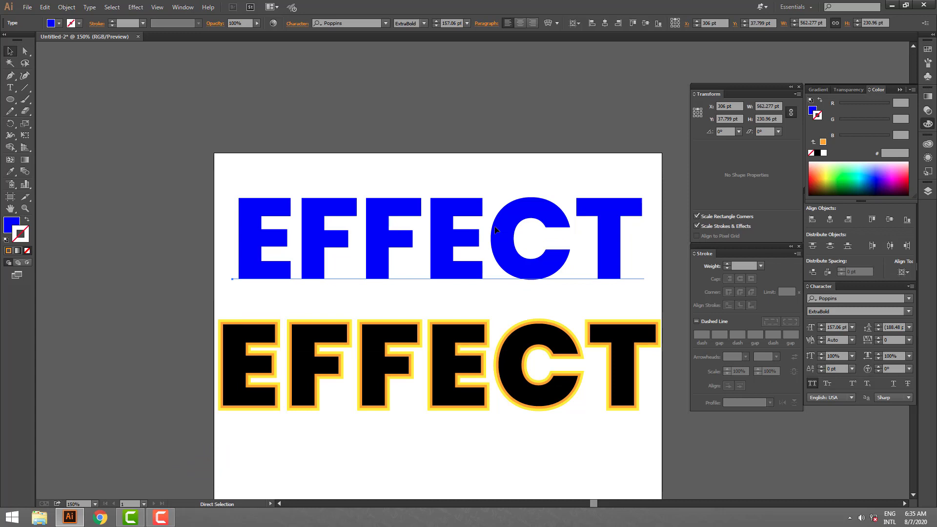
{"action": "key", "text": "v"}
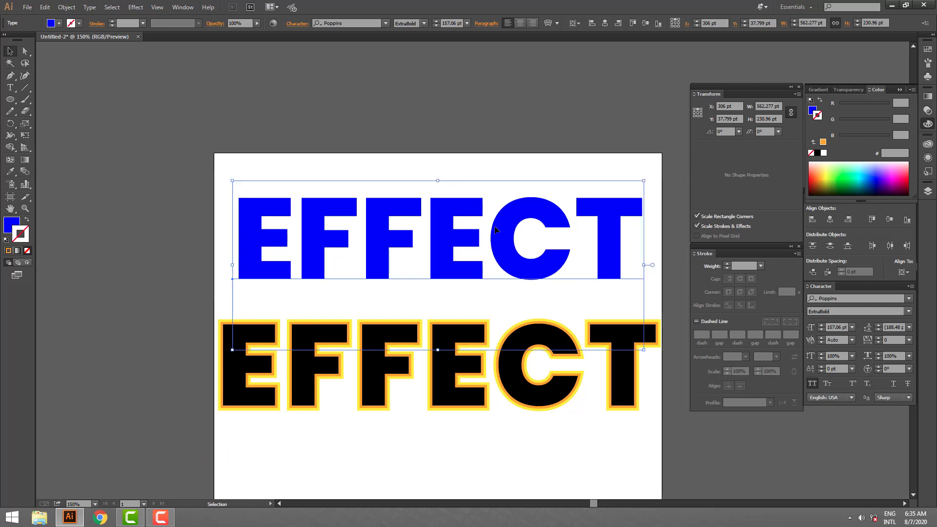
{"action": "left_click_drag", "start_coordinate": [496, 230], "coordinate": [533, 308], "text": "alt"}
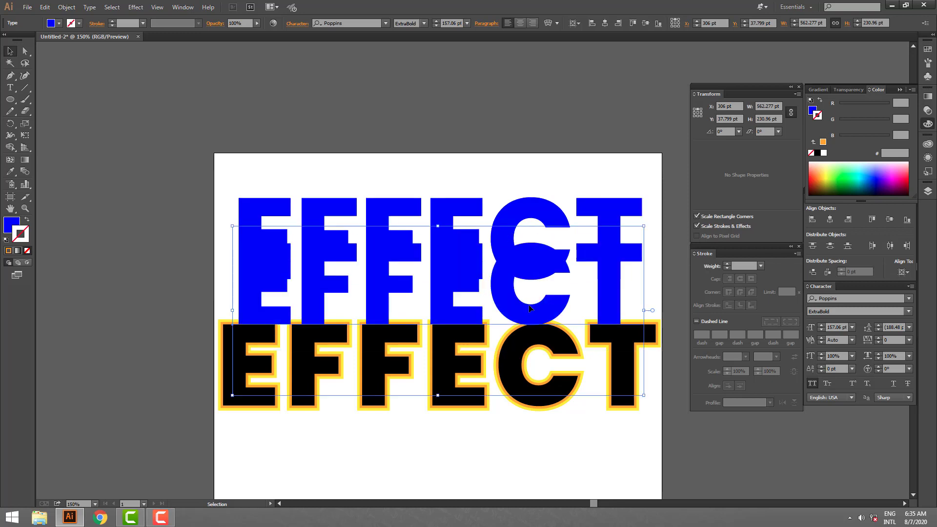
{"action": "key", "text": "ctrl+z"}
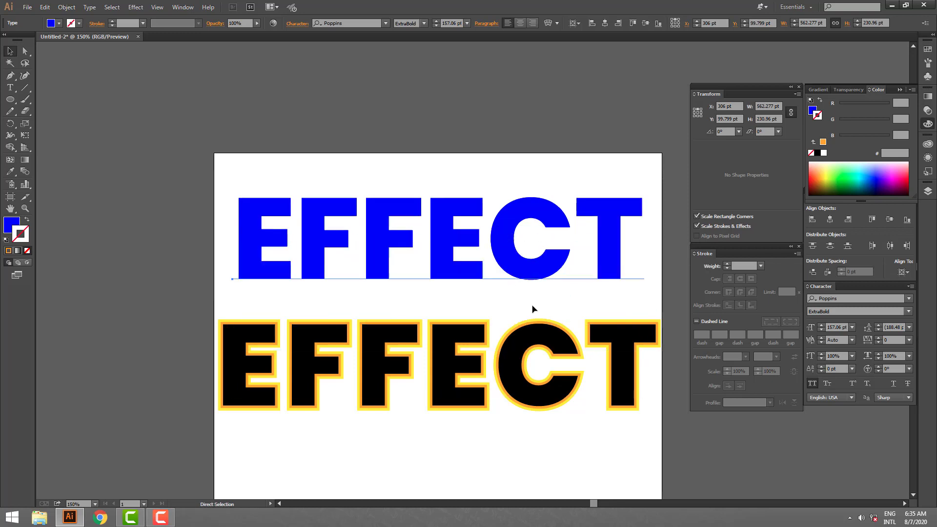
Step: Apply a Gaussian Blur with a radius of 40.3 pixels to the top copy of the blue EFFECT text
{"action": "left_click", "coordinate": [136, 7]}
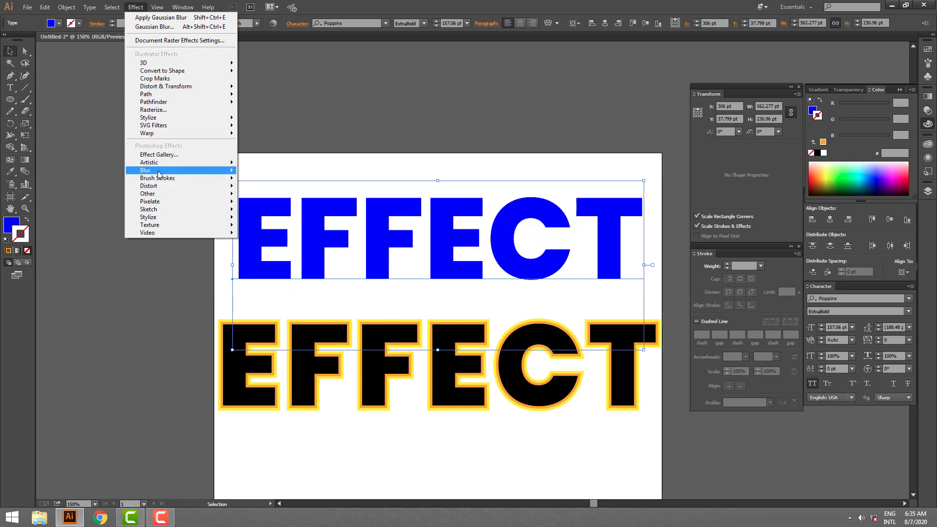
{"action": "mouse_move", "coordinate": [161, 170]}
{"action": "left_click", "coordinate": [266, 172]}
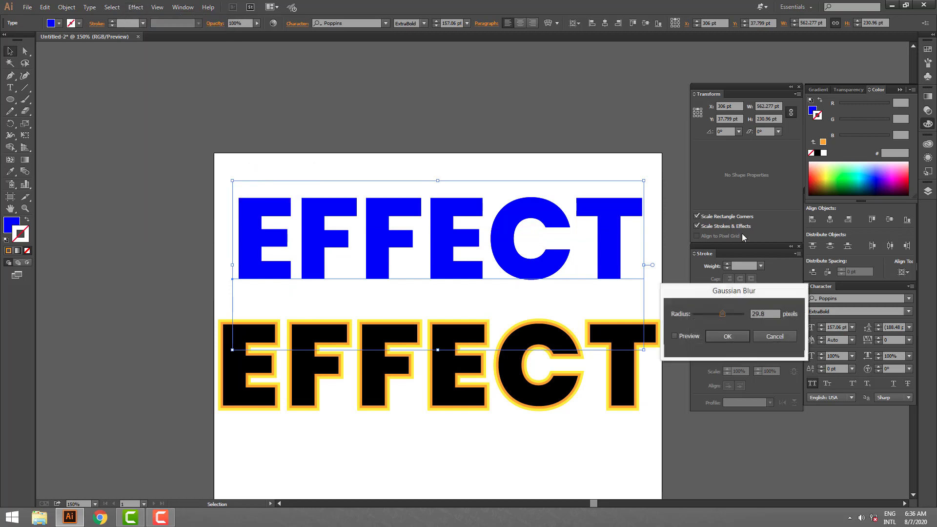
{"action": "left_click", "coordinate": [681, 335]}
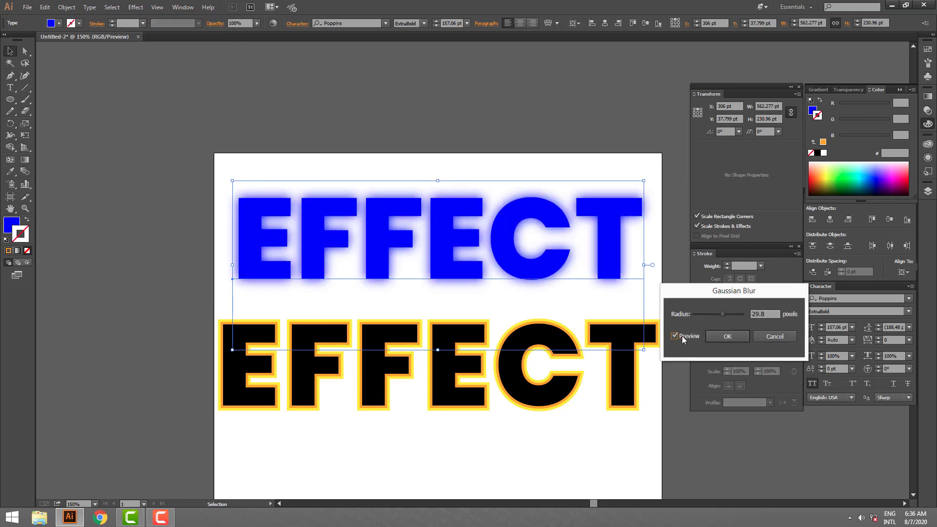
{"action": "left_click_drag", "start_coordinate": [723, 314], "coordinate": [727, 314]}
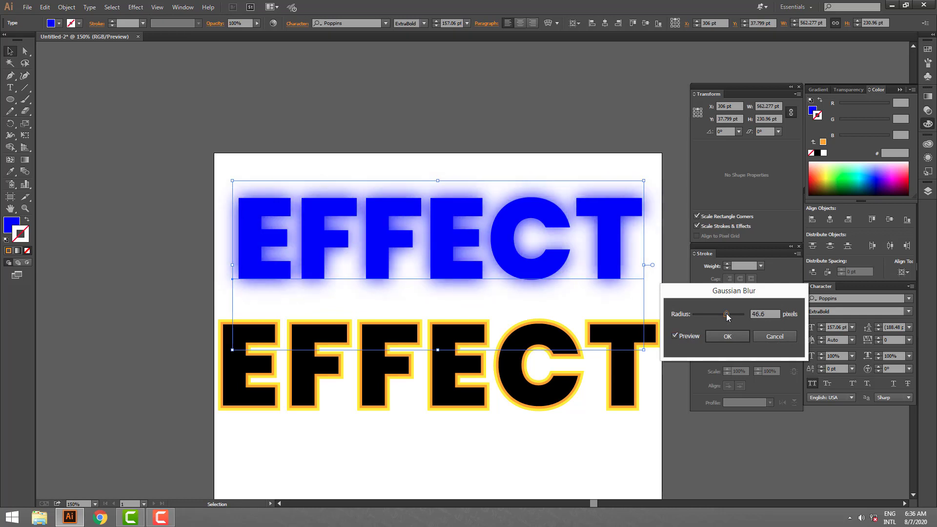
{"action": "left_click_drag", "start_coordinate": [726, 314], "coordinate": [725, 314]}
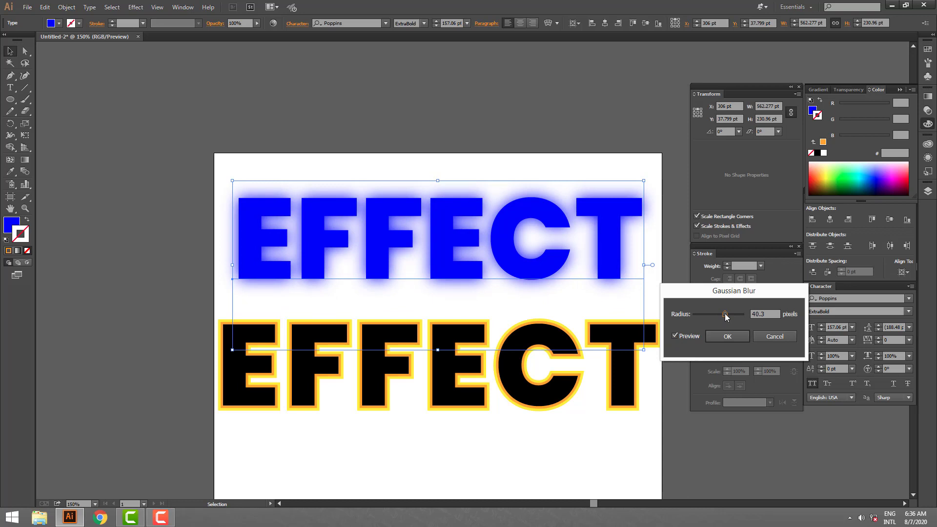
{"action": "left_click", "coordinate": [724, 339]}
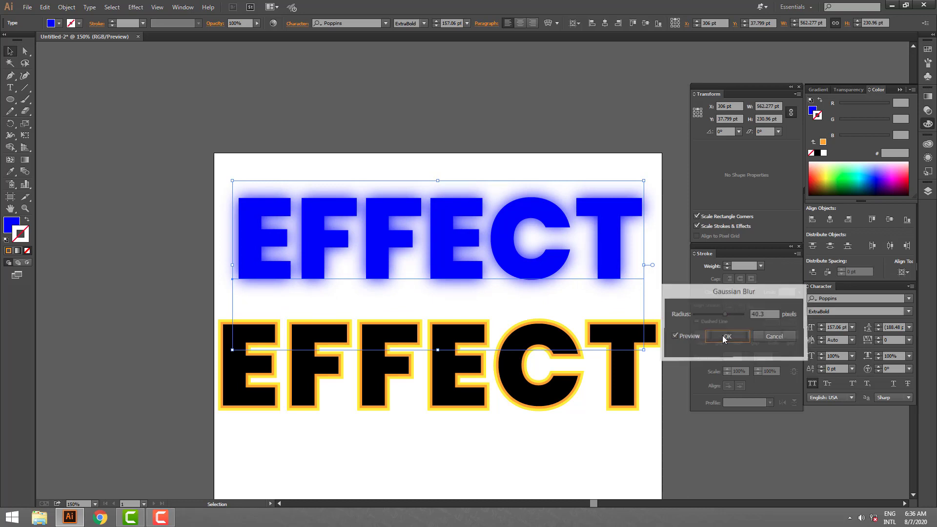
{"action": "left_click", "coordinate": [684, 432]}
{"action": "left_click_drag", "start_coordinate": [611, 268], "coordinate": [610, 223]}
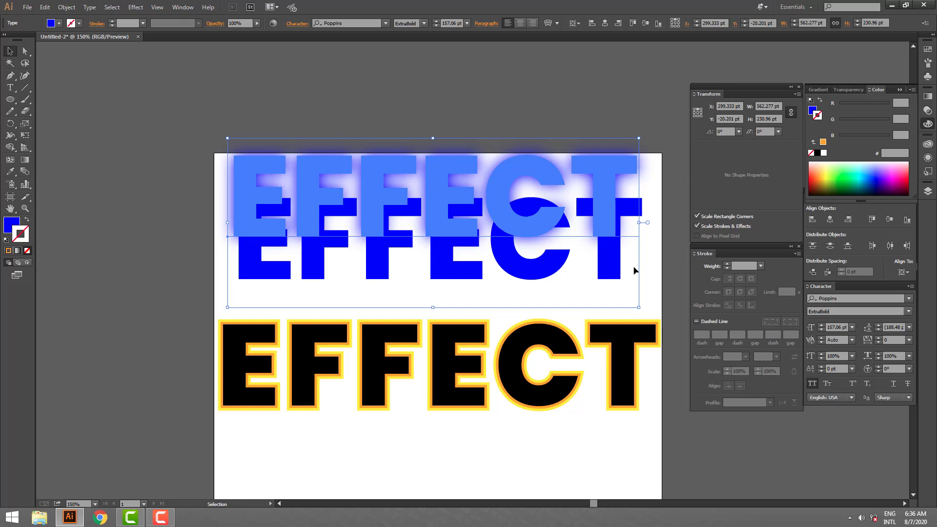
{"action": "key", "text": "ctrl+z"}
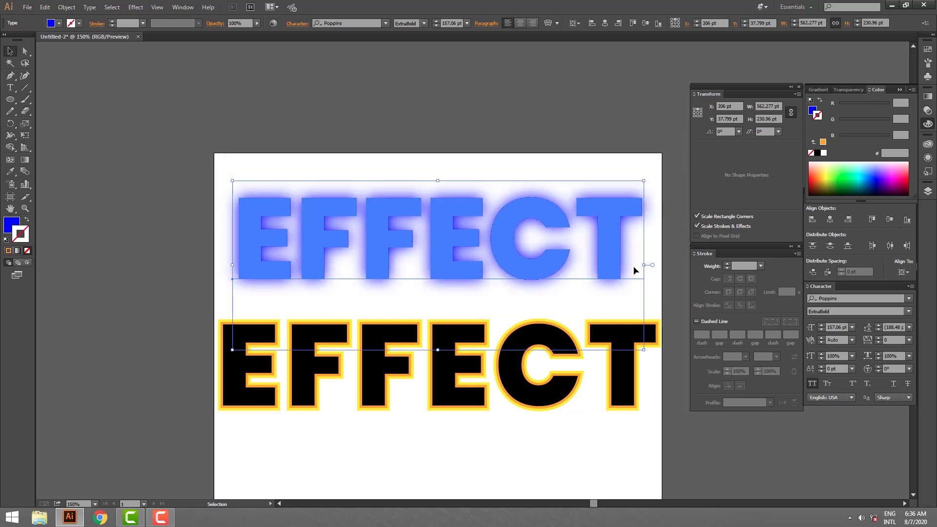
Step: Send the blurred blue copy to the back, behind the sharp blue text, and clear the selection
{"action": "right_click", "coordinate": [529, 262]}
{"action": "mouse_move", "coordinate": [577, 354]}
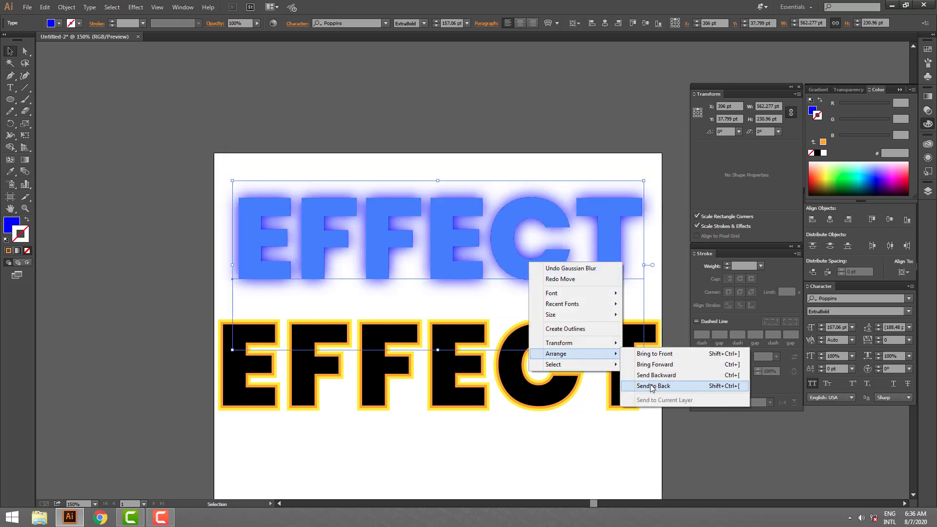
{"action": "left_click", "coordinate": [650, 386]}
{"action": "left_click", "coordinate": [729, 443]}
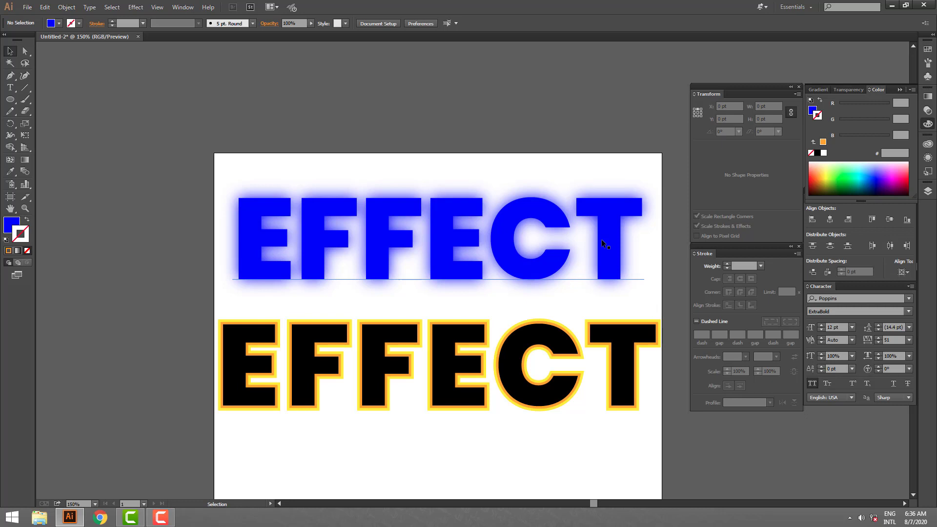
Step: Copy the sharp blue EFFECT text, paste it, and place the pasted text below the outlined black EFFECT text
{"action": "scroll", "coordinate": [602, 239], "scroll_direction": "down", "scroll_amount": 3}
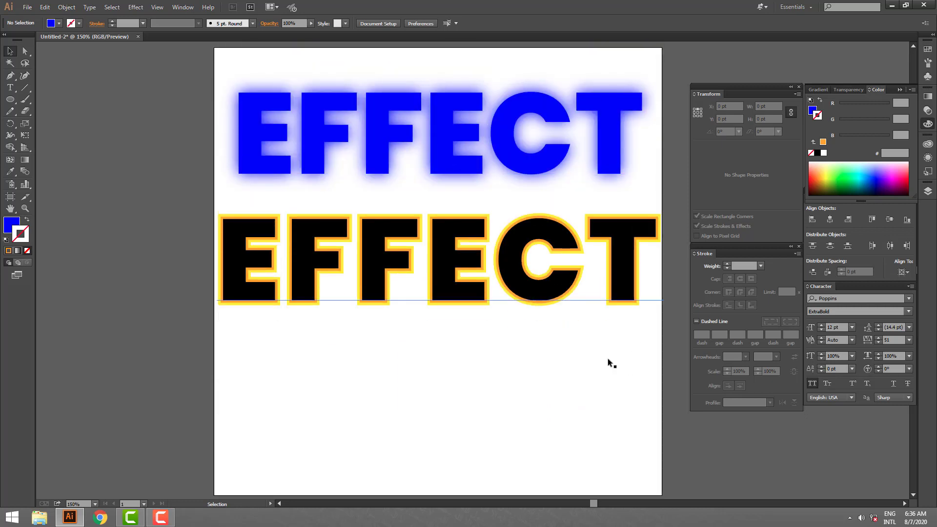
{"action": "left_click", "coordinate": [541, 165]}
{"action": "right_click", "coordinate": [540, 164]}
{"action": "left_click", "coordinate": [519, 361]}
{"action": "left_click", "coordinate": [535, 180]}
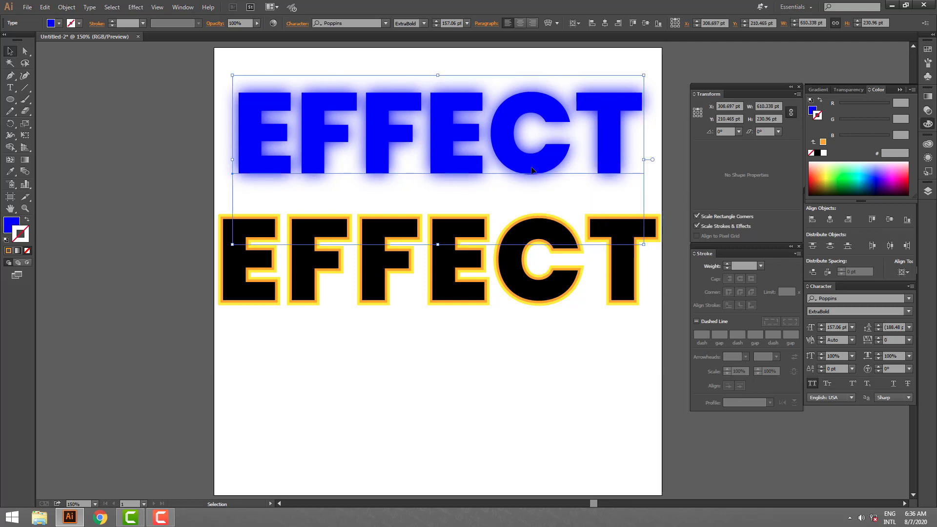
{"action": "left_click", "coordinate": [67, 7]}
{"action": "mouse_move", "coordinate": [45, 7]}
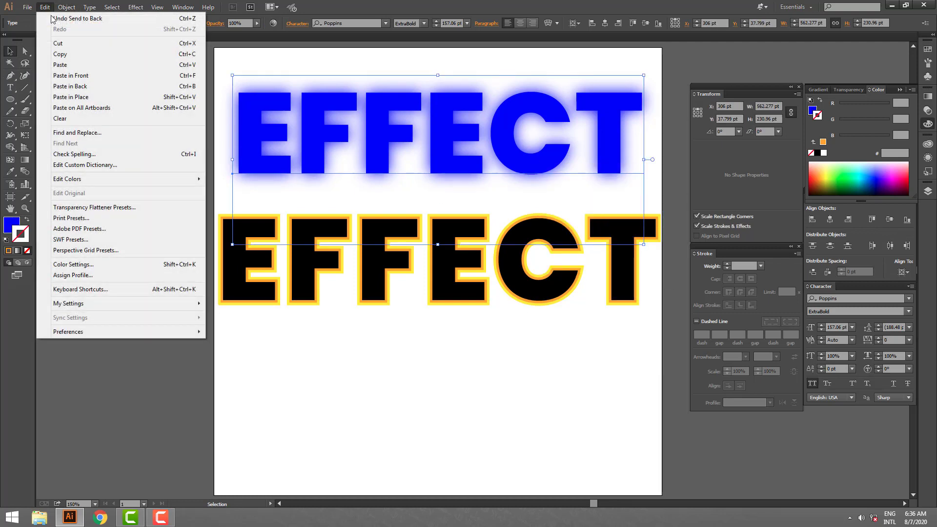
{"action": "left_click", "coordinate": [56, 54]}
{"action": "left_click", "coordinate": [45, 6]}
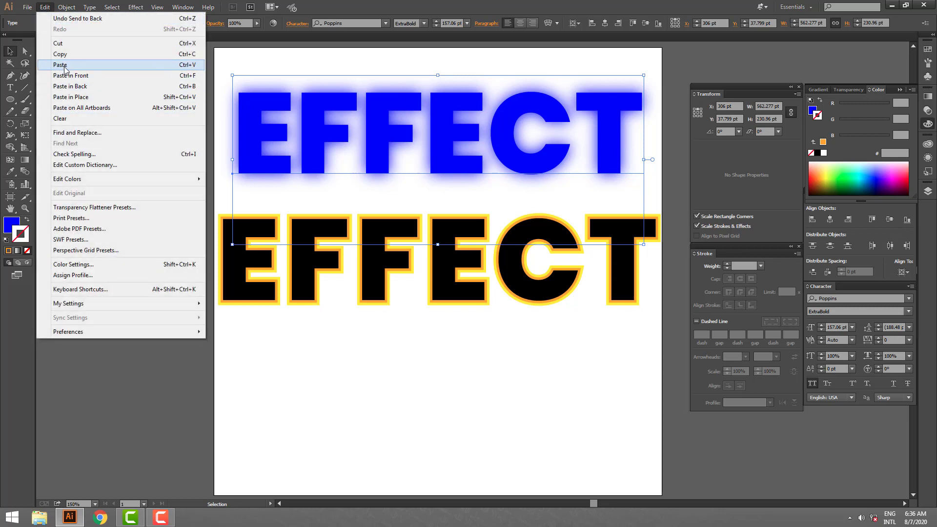
{"action": "left_click", "coordinate": [60, 64]}
{"action": "left_click_drag", "start_coordinate": [449, 189], "coordinate": [425, 438]}
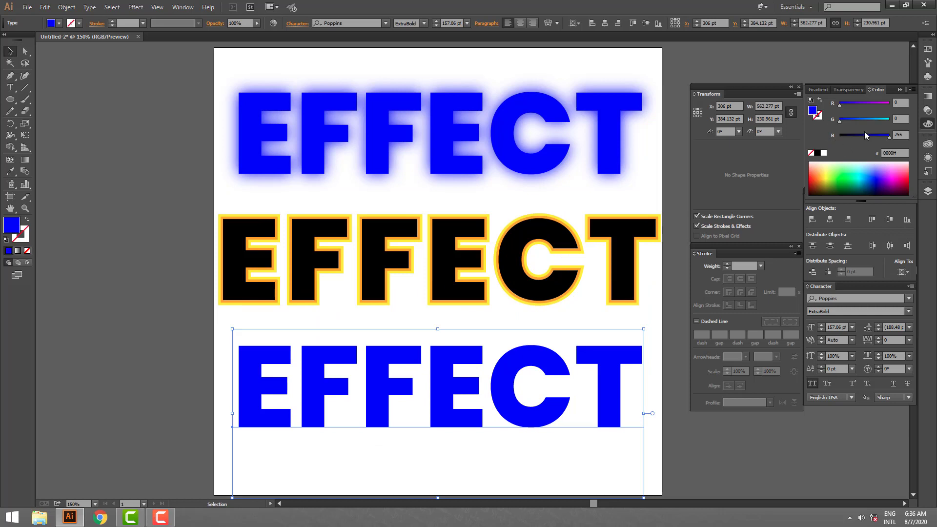
Step: Fill the newly placed third EFFECT text with black and give it a white stroke
{"action": "left_click_drag", "start_coordinate": [865, 135], "coordinate": [838, 134]}
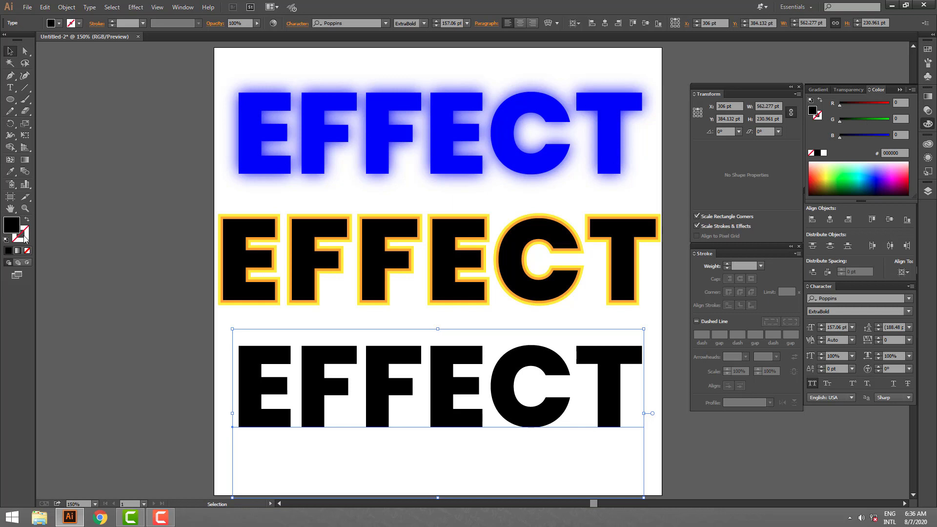
{"action": "key", "text": "x"}
{"action": "left_click", "coordinate": [824, 153]}
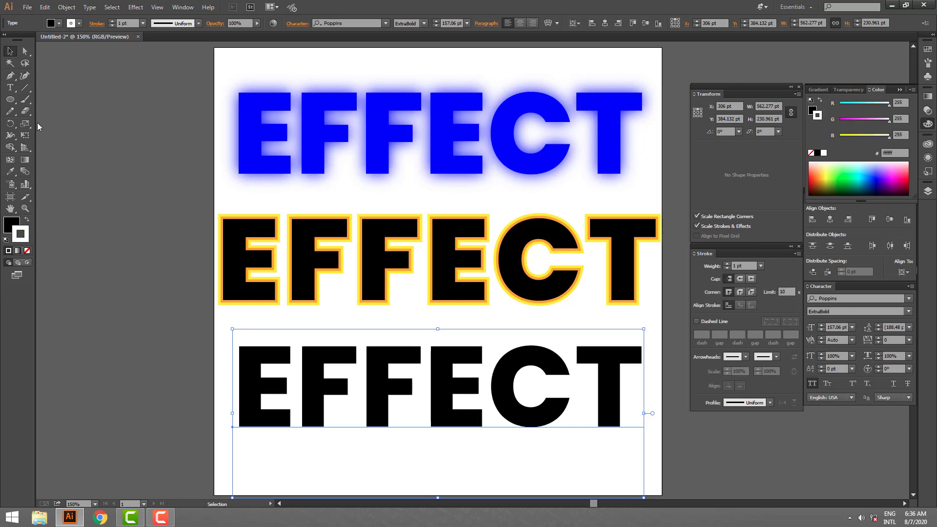
Step: Set the third text's stroke weight to 7 pt and its stroke colour to yellow, ffff00
{"action": "left_click", "coordinate": [119, 25]}
{"action": "key", "text": "Up"}
{"action": "key", "text": "Up"}
{"action": "key", "text": "Up"}
{"action": "key", "text": "Up"}
{"action": "key", "text": "Up"}
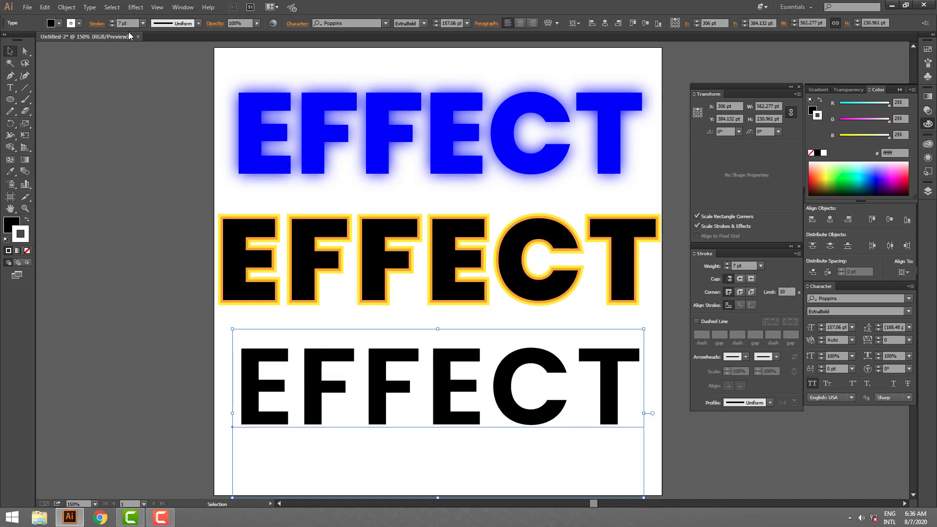
{"action": "left_click", "coordinate": [376, 420]}
{"action": "left_click", "coordinate": [832, 178]}
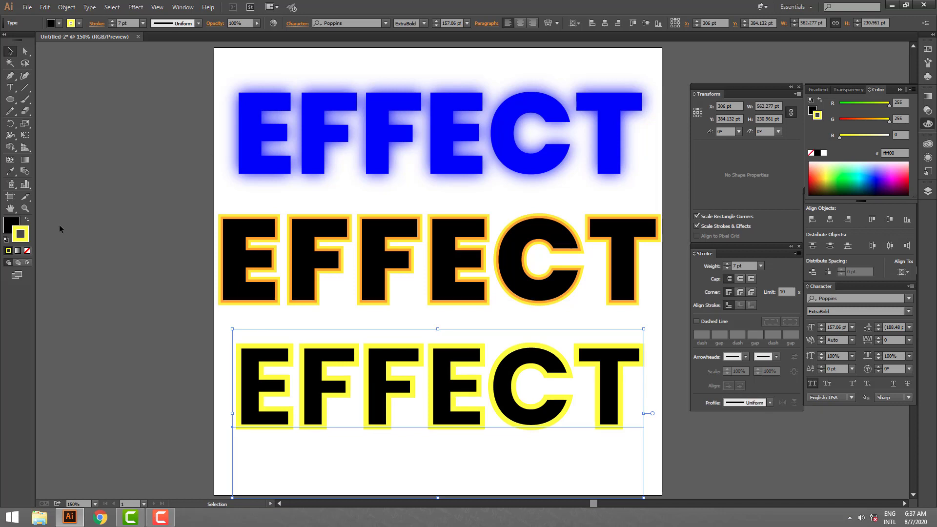
Step: Duplicate the yellow-outlined third text in place and remove the stroke from the top copy, keeping its black fill
{"action": "left_click", "coordinate": [28, 251]}
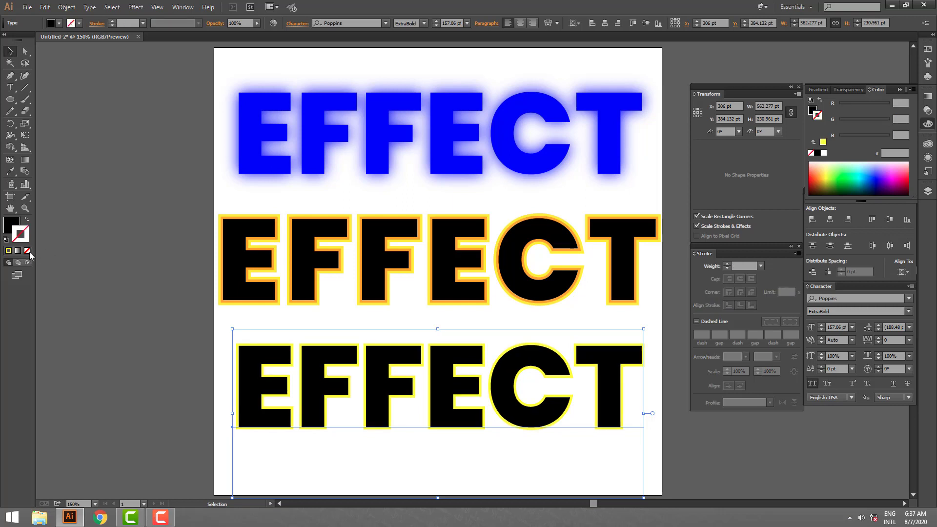
{"action": "scroll", "coordinate": [570, 423], "scroll_direction": "down", "scroll_amount": 3}
{"action": "scroll", "coordinate": [675, 442], "scroll_direction": "down", "scroll_amount": 2}
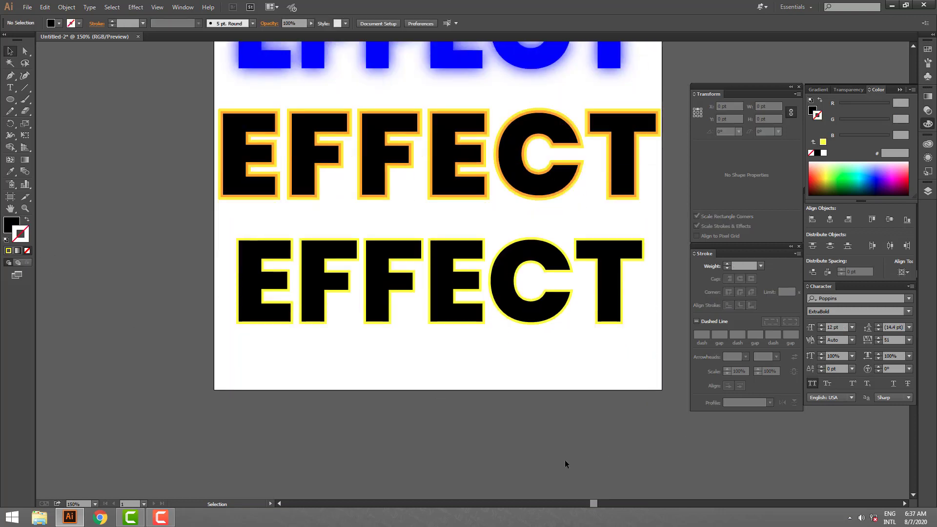
{"action": "scroll", "coordinate": [564, 459], "scroll_direction": "up", "scroll_amount": 1}
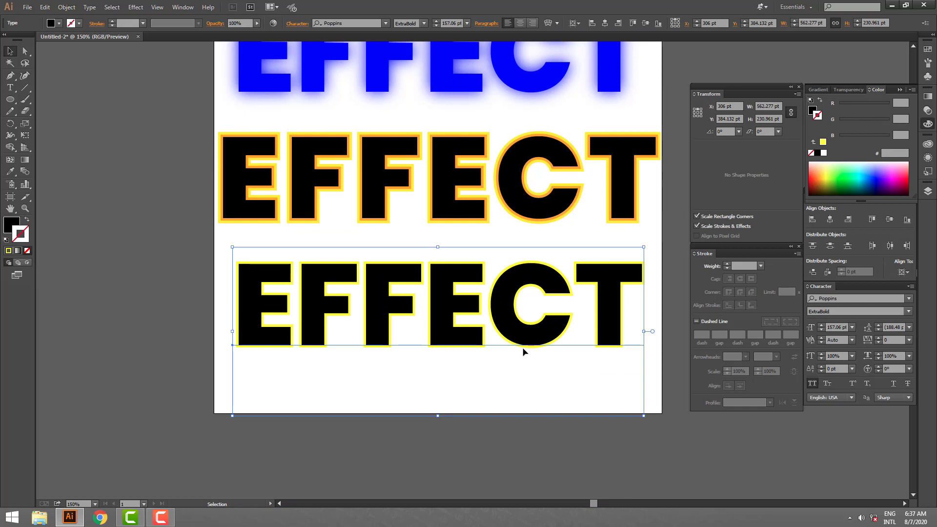
Step: Hide the stroke-free top copy and give the yellow-outlined text beneath a Multiply drop shadow with 50% opacity, 7 pt offsets and 5 pt blur
{"action": "left_click", "coordinate": [523, 351]}
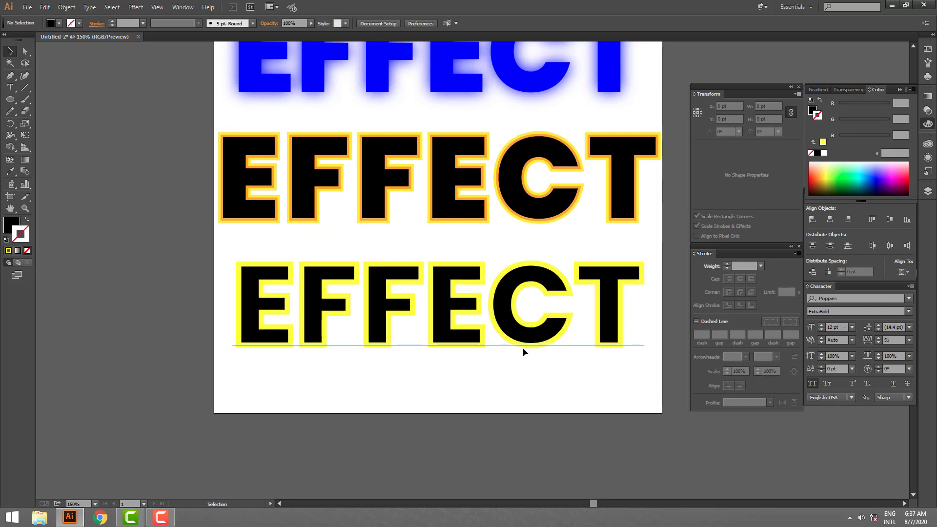
{"action": "left_click", "coordinate": [490, 319]}
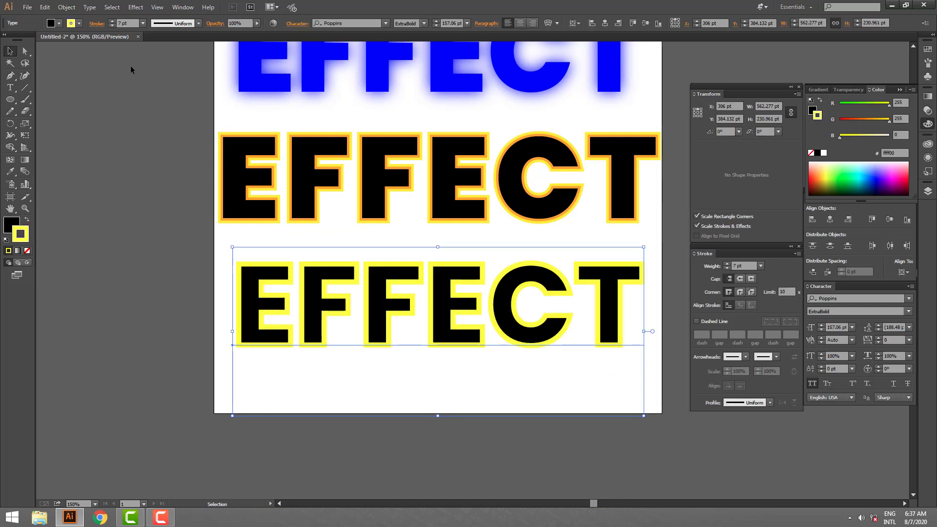
{"action": "left_click", "coordinate": [135, 7]}
{"action": "mouse_move", "coordinate": [151, 119]}
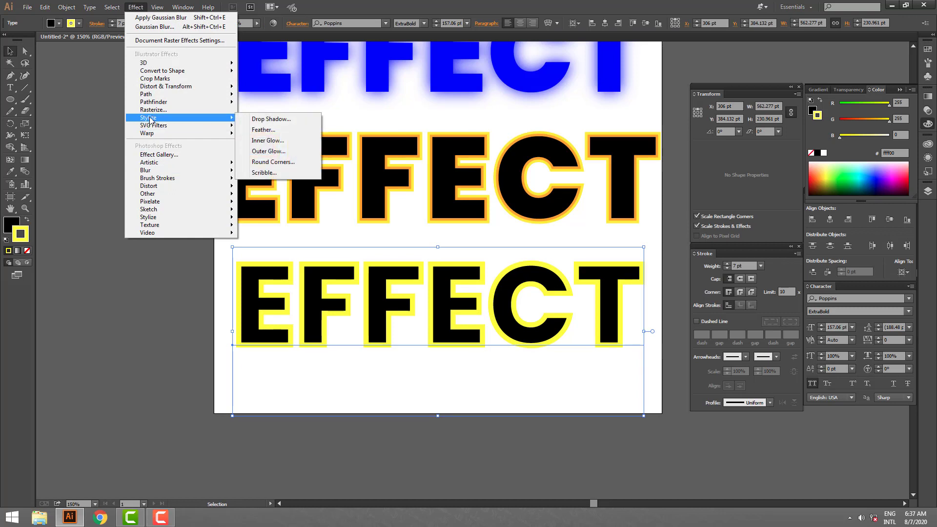
{"action": "left_click", "coordinate": [261, 123]}
{"action": "left_click", "coordinate": [594, 305]}
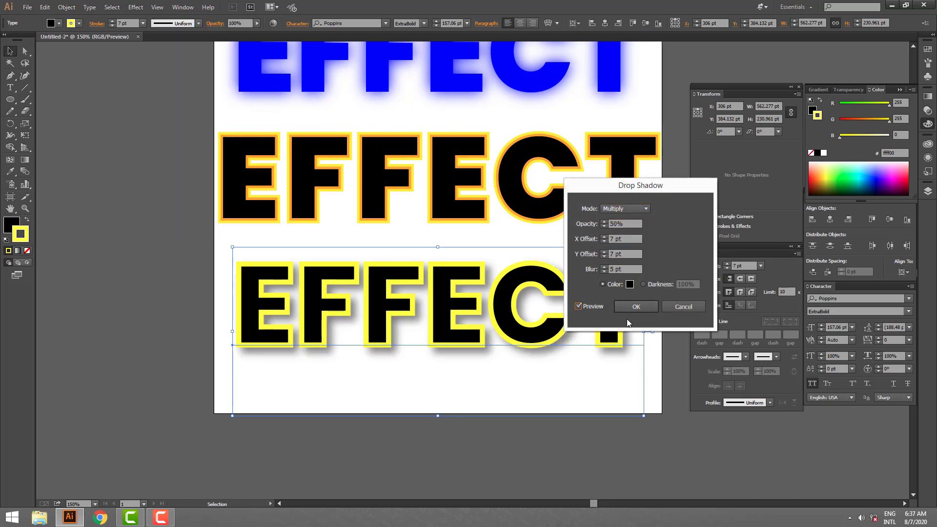
{"action": "left_click", "coordinate": [631, 307]}
{"action": "left_click", "coordinate": [611, 465]}
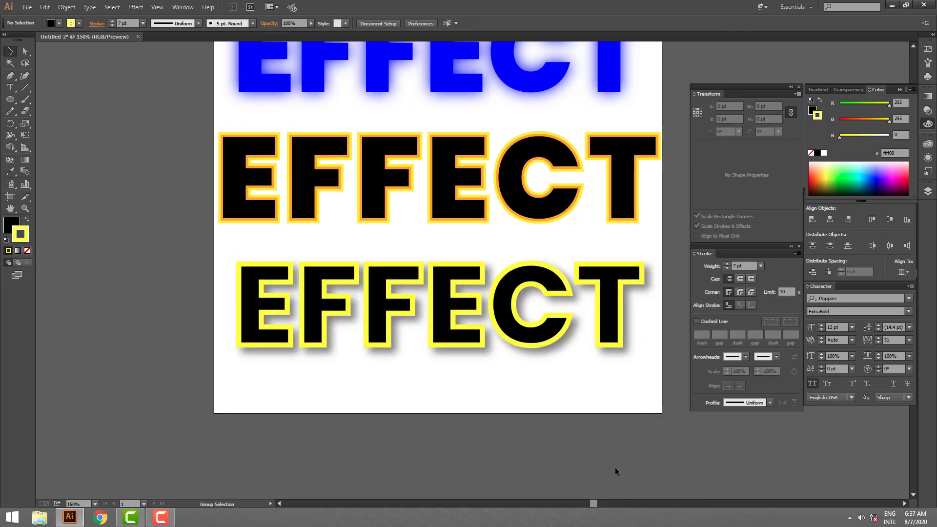
Step: Show the hidden stroke-free copy again over the shadowed yellow-outlined text and clear the selection
{"action": "key", "text": "ctrl+z"}
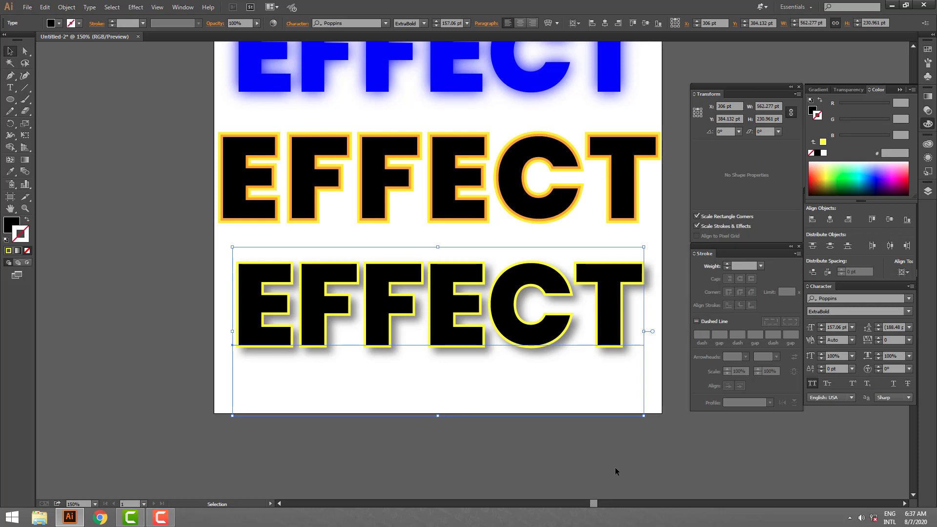
{"action": "scroll", "coordinate": [615, 467], "scroll_direction": "up", "scroll_amount": 3}
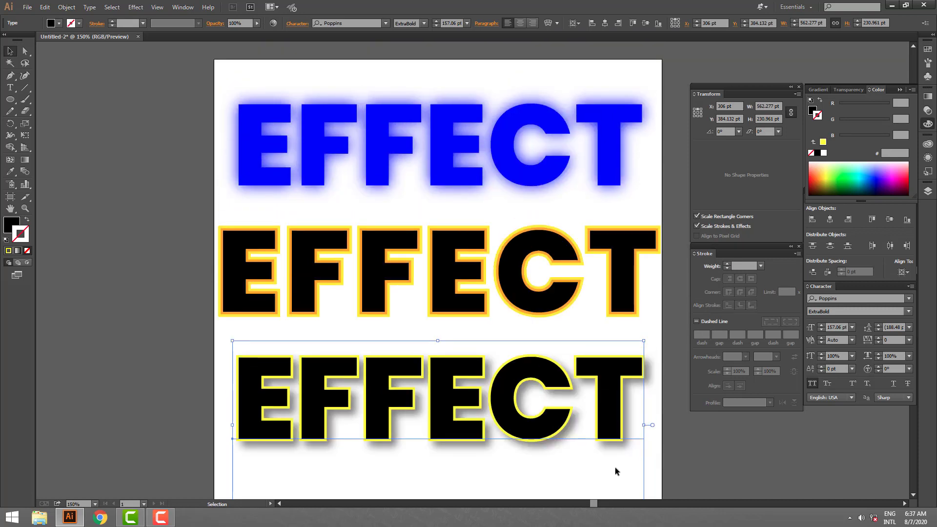
{"action": "scroll", "coordinate": [615, 469], "scroll_direction": "down", "scroll_amount": 2}
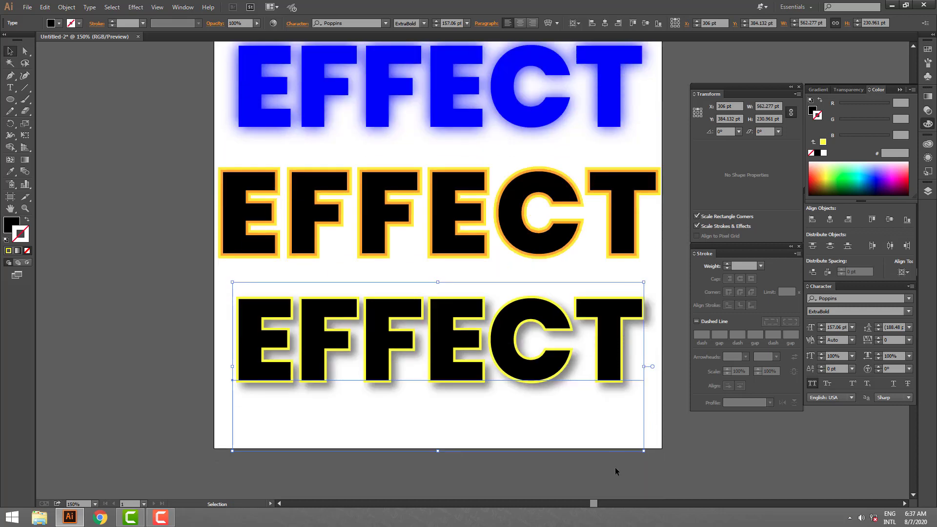
{"action": "left_click", "coordinate": [741, 477]}
{"action": "scroll", "coordinate": [738, 475], "scroll_direction": "up", "scroll_amount": 1}
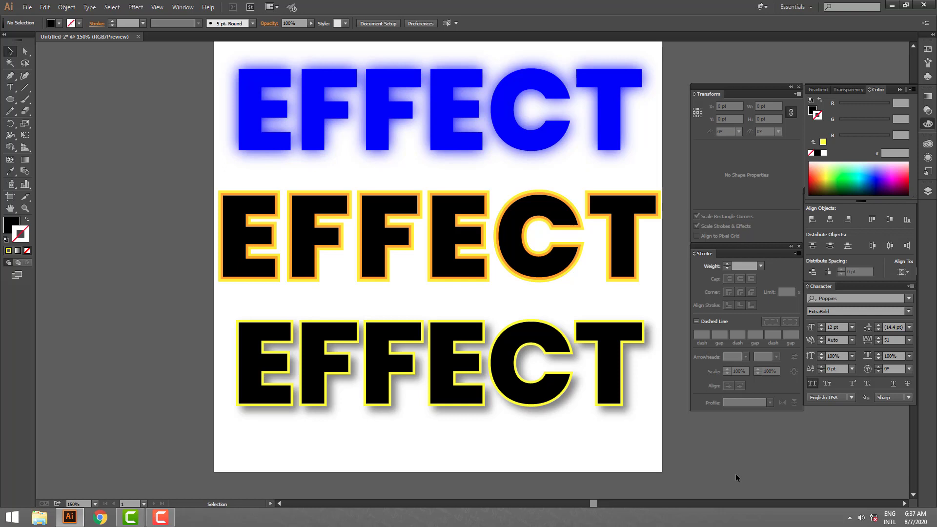
Step: Turn off Scale Strokes & Effects in the general preferences and apply the change
{"action": "key", "text": "ctrl"}
{"action": "left_click", "coordinate": [45, 7]}
{"action": "mouse_move", "coordinate": [105, 332]}
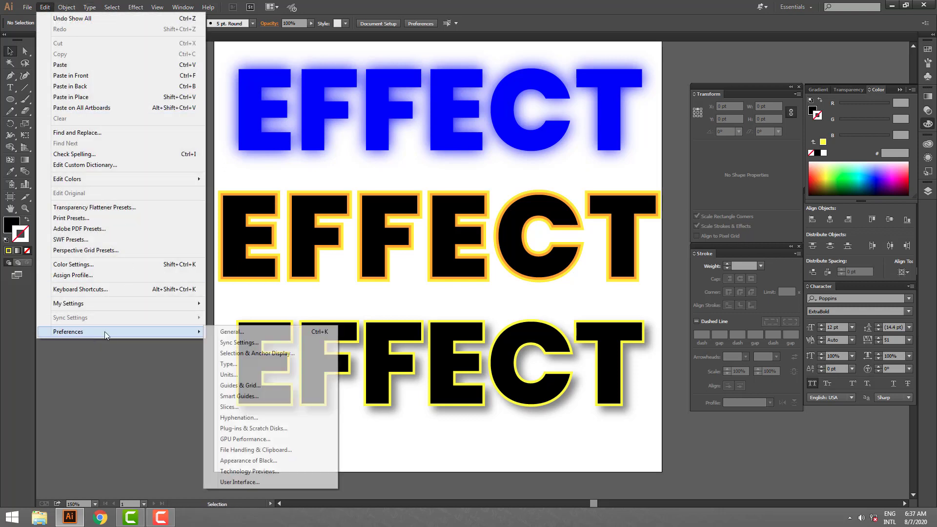
{"action": "left_click", "coordinate": [246, 331]}
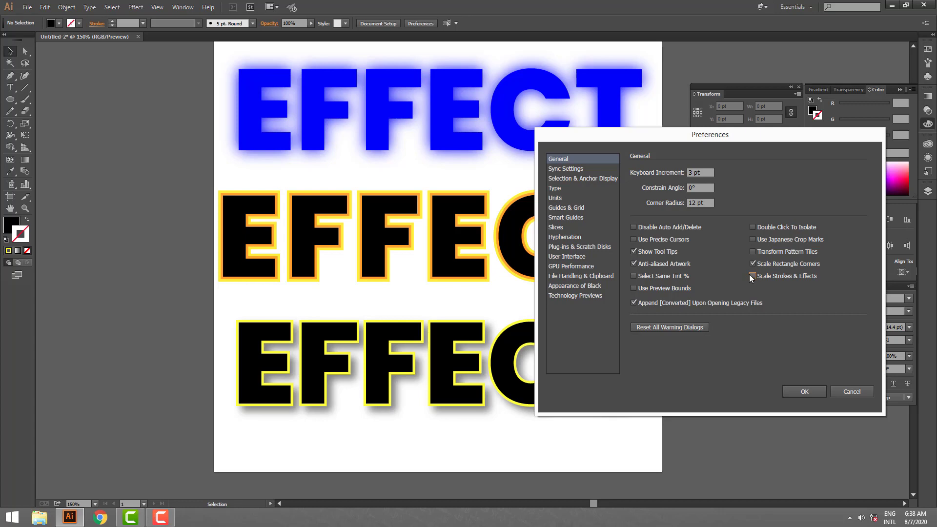
{"action": "left_click", "coordinate": [804, 391]}
{"action": "scroll", "coordinate": [624, 449], "scroll_direction": "down", "scroll_amount": 3}
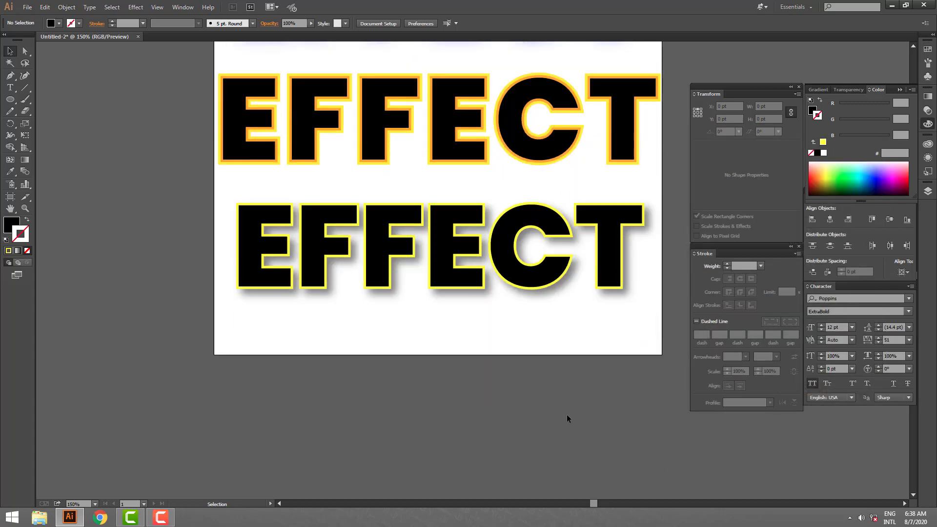
{"action": "scroll", "coordinate": [537, 400], "scroll_direction": "up", "scroll_amount": 6}
{"action": "left_click_drag", "start_coordinate": [152, 172], "coordinate": [665, 233]}
{"action": "scroll", "coordinate": [645, 212], "scroll_direction": "down", "scroll_amount": 5}
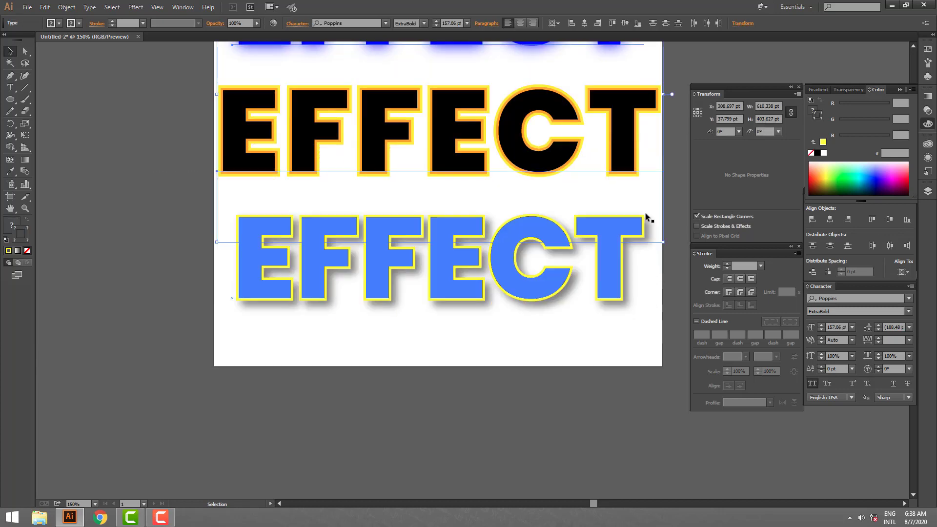
{"action": "scroll", "coordinate": [646, 213], "scroll_direction": "down", "scroll_amount": 4}
{"action": "left_click_drag", "start_coordinate": [620, 107], "coordinate": [660, 441]}
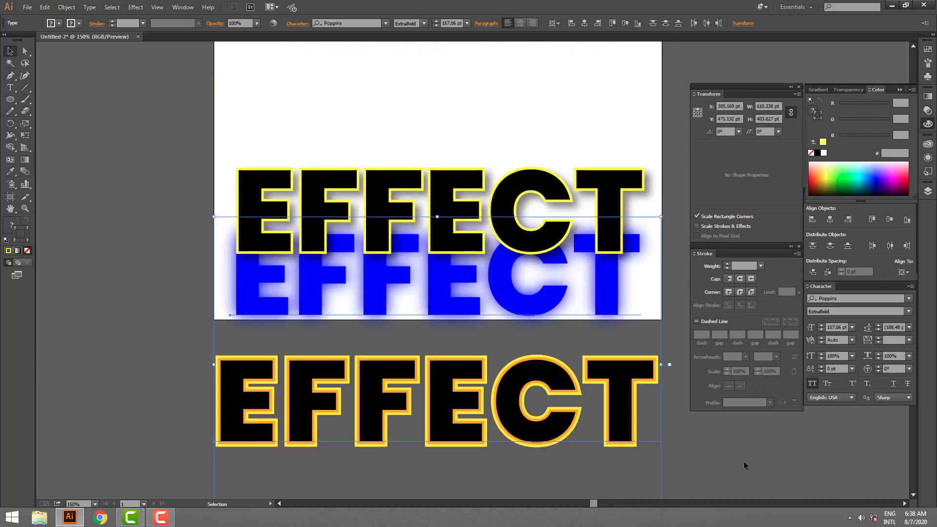
{"action": "key", "text": "ctrl+z"}
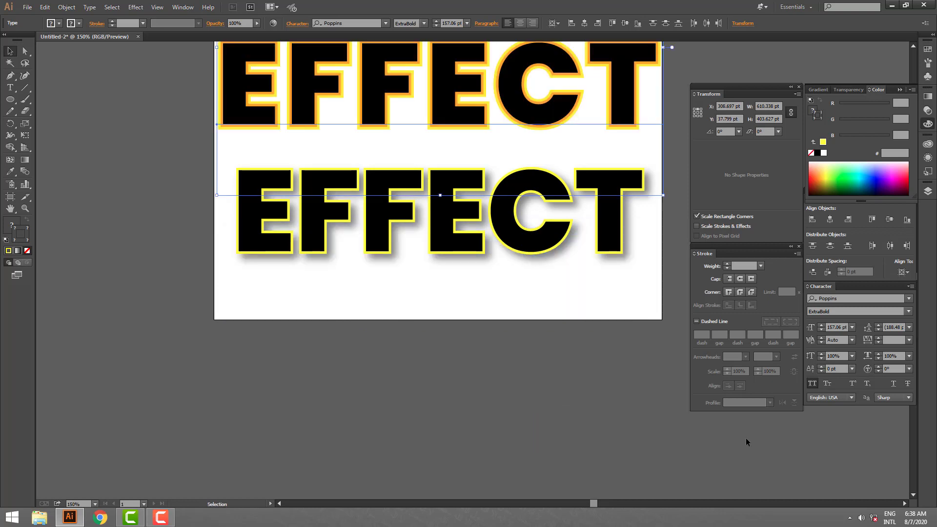
{"action": "left_click", "coordinate": [170, 262]}
{"action": "scroll", "coordinate": [170, 262], "scroll_direction": "up", "scroll_amount": 4}
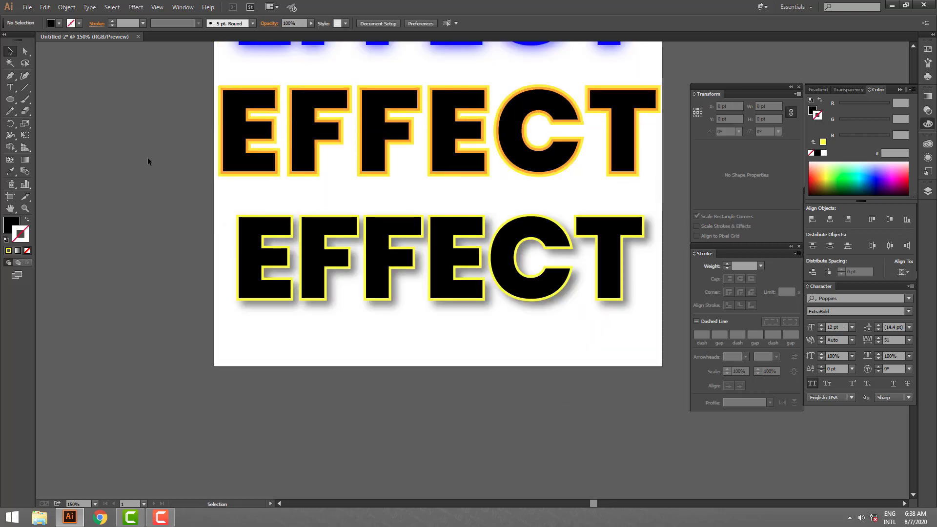
Step: Move the text with the orange and yellow outlines down to just below the artboard
{"action": "left_click_drag", "start_coordinate": [147, 157], "coordinate": [533, 182]}
{"action": "left_click_drag", "start_coordinate": [539, 142], "coordinate": [542, 442]}
{"action": "scroll", "coordinate": [546, 397], "scroll_direction": "down", "scroll_amount": 8}
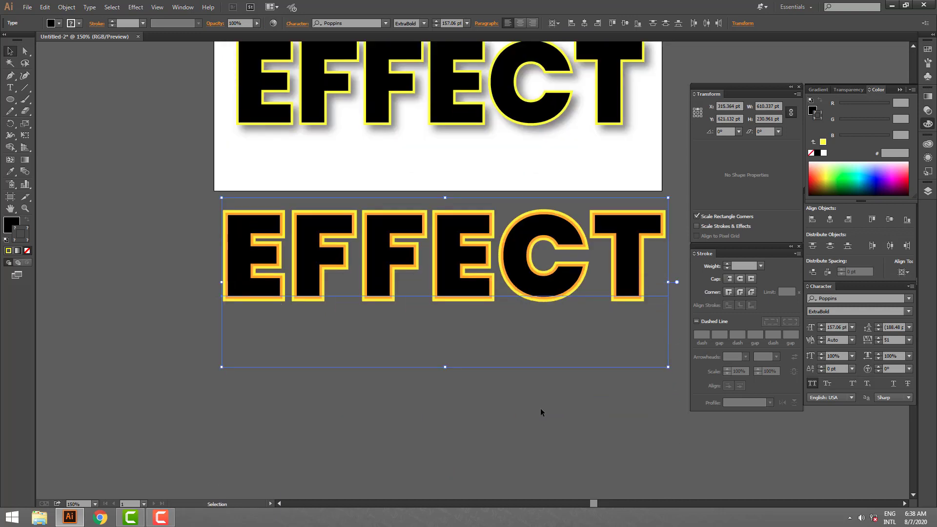
{"action": "left_click", "coordinate": [541, 408]}
{"action": "left_click_drag", "start_coordinate": [552, 398], "coordinate": [420, 288]}
Step: Scale the text below the artboard down proportionally to a height of 105 pt
{"action": "left_click", "coordinate": [766, 106]}
{"action": "left_click", "coordinate": [770, 118]}
{"action": "type", "text": "211"}
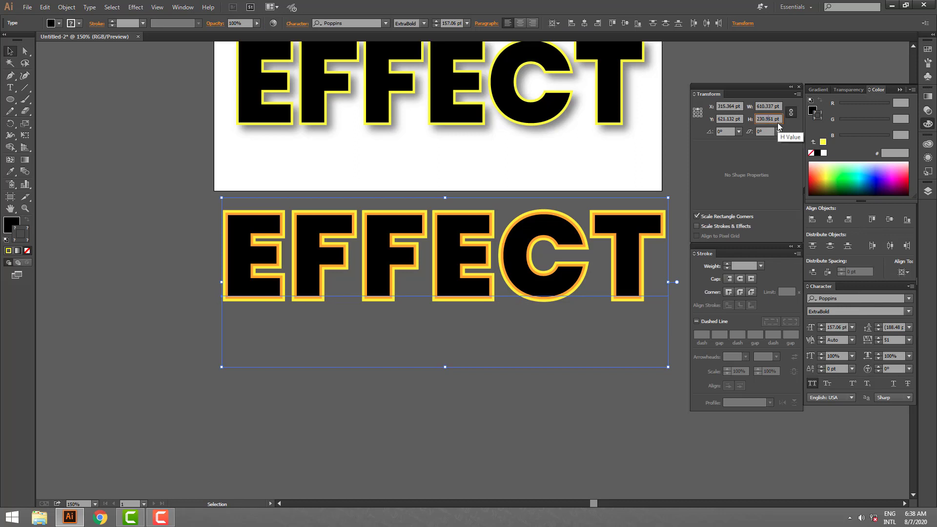
{"action": "key", "text": "Return"}
{"action": "key", "text": "shift+Down"}
{"action": "key", "text": "shift+Down"}
{"action": "key", "text": "shift+Down"}
{"action": "key", "text": "shift+Down"}
{"action": "key", "text": "shift+Down"}
{"action": "key", "text": "shift+Down"}
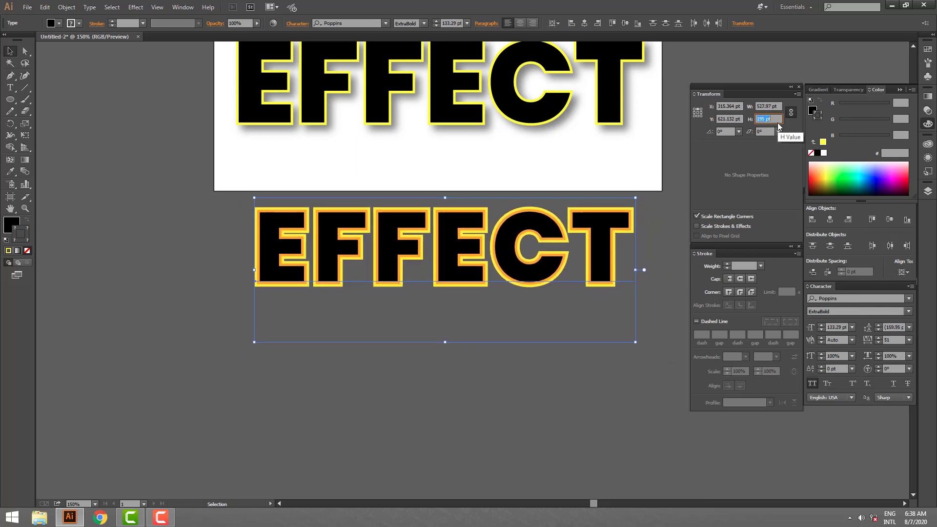
{"action": "key", "text": "Down"}
{"action": "key", "text": "Down"}
{"action": "key", "text": "Down"}
{"action": "key", "text": "Down"}
{"action": "key", "text": "Down"}
{"action": "key", "text": "Down"}
{"action": "key", "text": "Down"}
{"action": "key", "text": "Down"}
{"action": "key", "text": "Down"}
{"action": "key", "text": "Down"}
{"action": "key", "text": "Down"}
{"action": "key", "text": "Down"}
{"action": "key", "text": "Down"}
{"action": "key", "text": "Down"}
{"action": "key", "text": "Down"}
{"action": "key", "text": "Down"}
{"action": "key", "text": "Down"}
{"action": "key", "text": "Down"}
{"action": "key", "text": "Down"}
{"action": "key", "text": "Down"}
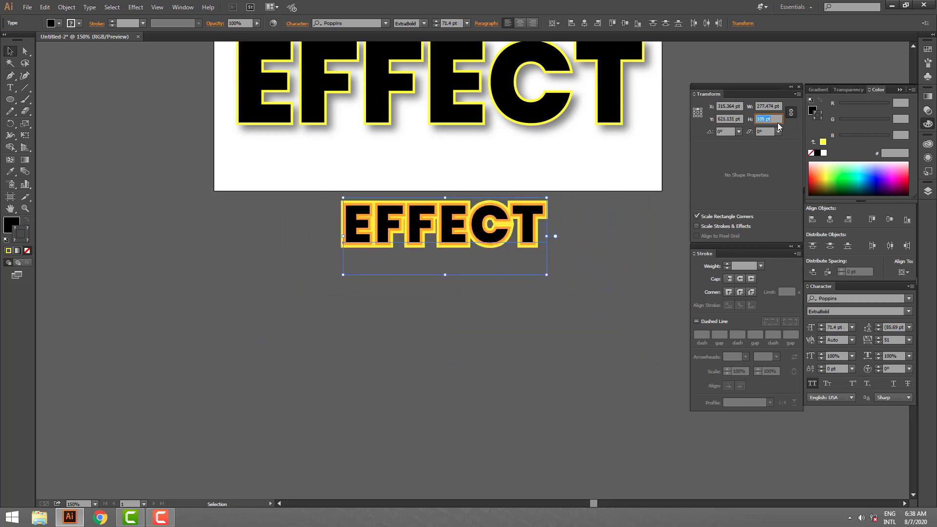
Step: Examine close up how thick the orange and yellow outlines are on the shrunken text
{"action": "left_click", "coordinate": [535, 406]}
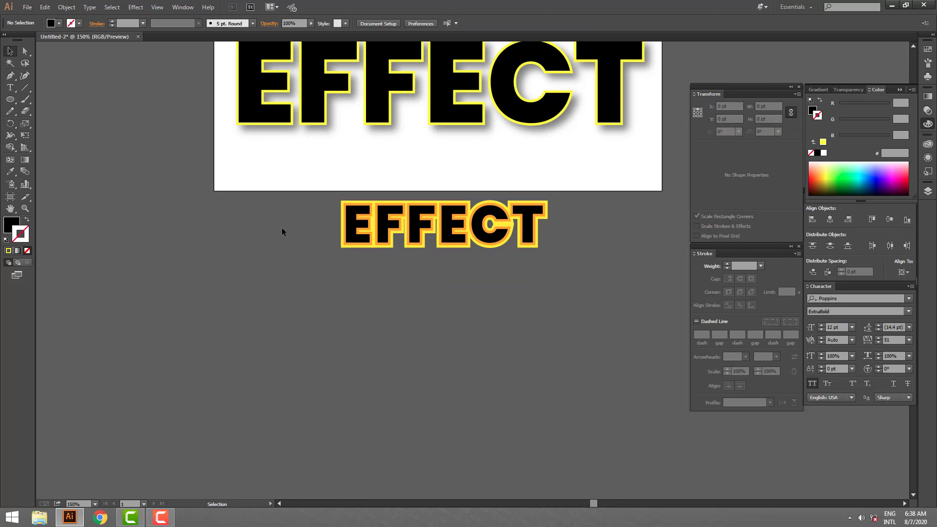
{"action": "left_click", "coordinate": [514, 254]}
{"action": "key", "text": "z"}
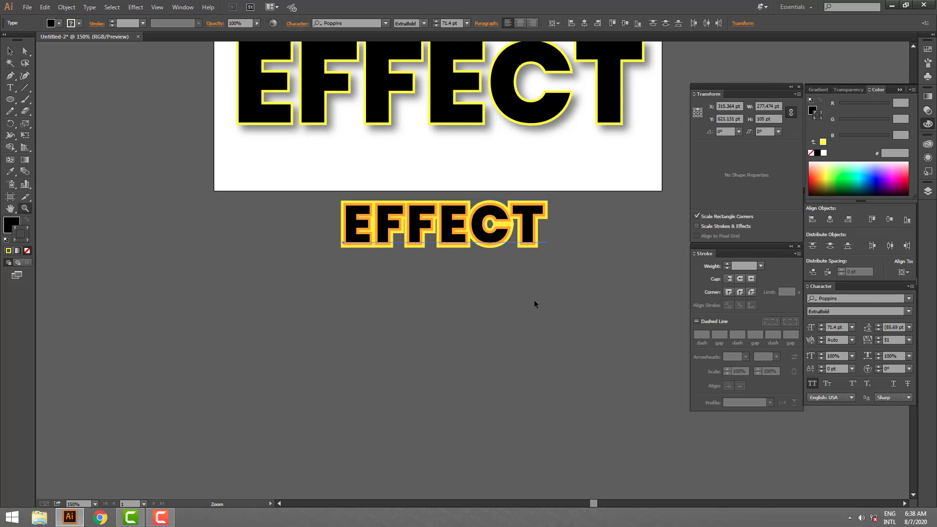
{"action": "left_click_drag", "start_coordinate": [284, 188], "coordinate": [591, 277]}
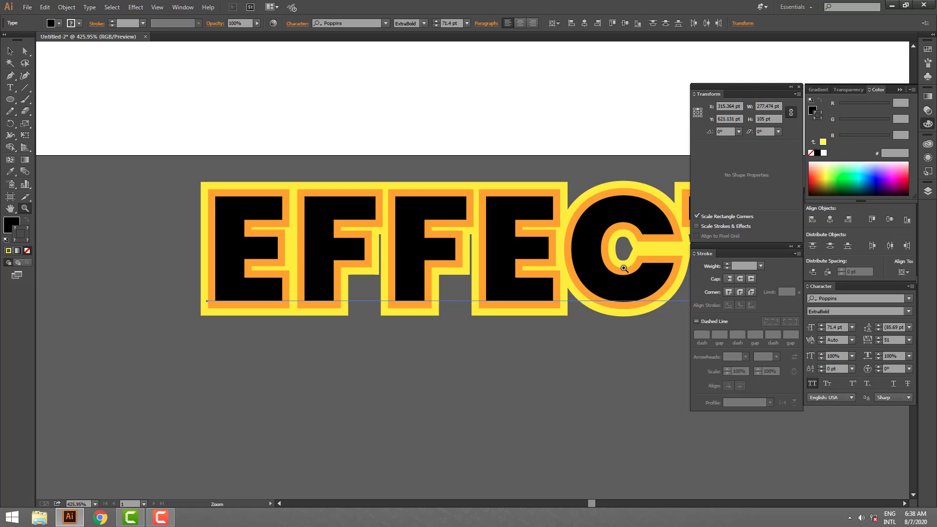
{"action": "key", "text": "ctrl"}
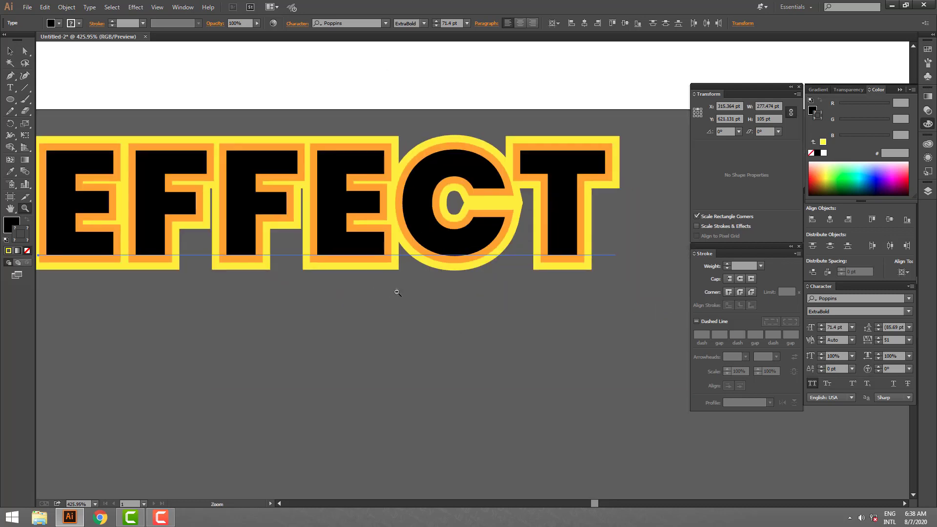
{"action": "left_click", "coordinate": [398, 294], "text": "alt"}
{"action": "left_click", "coordinate": [440, 315], "text": "alt"}
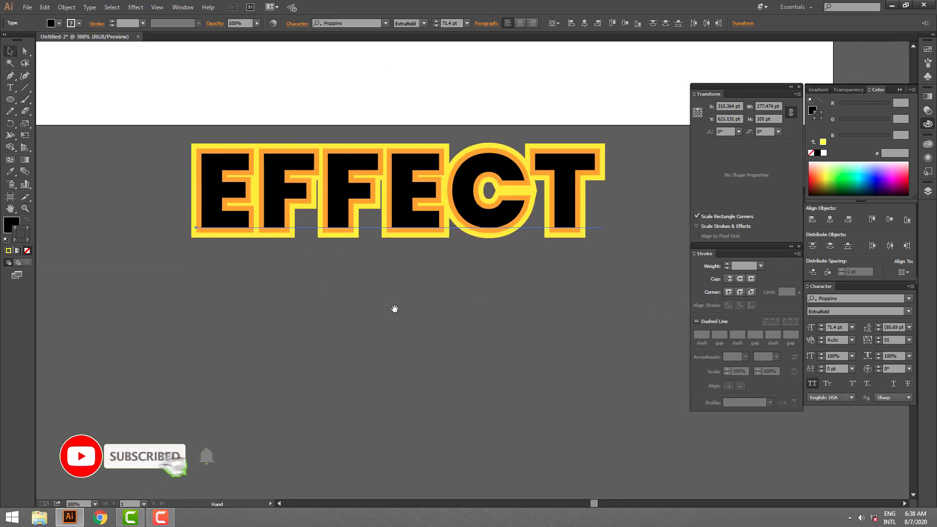
{"action": "key", "text": "v"}
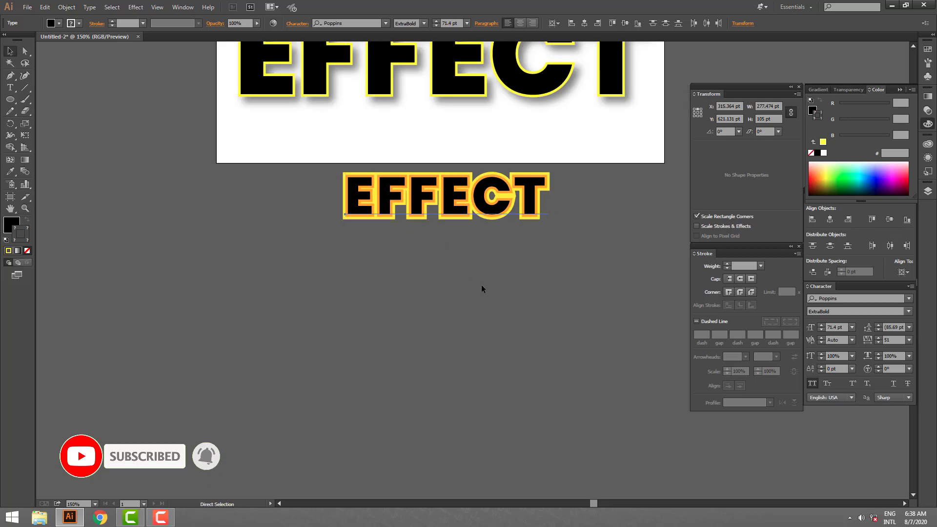
Step: Undo the height reductions until the text below the artboard is about 213 pt high, and clear the selection
{"action": "key", "text": "ctrl+z"}
{"action": "key", "text": "ctrl+z"}
{"action": "key", "text": "ctrl+z"}
{"action": "key", "text": "ctrl+z"}
{"action": "key", "text": "ctrl+z"}
{"action": "key", "text": "ctrl+z"}
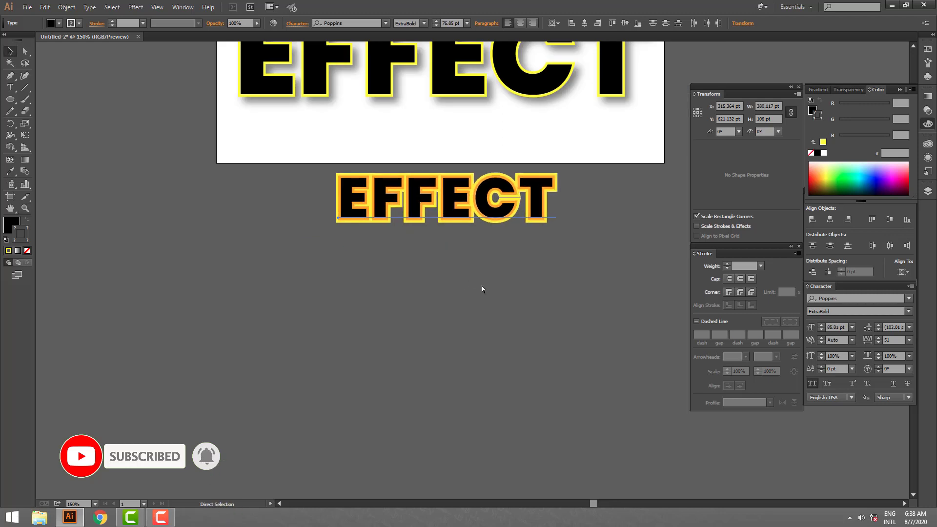
{"action": "key", "text": "ctrl+shift+period"}
{"action": "key", "text": "ctrl+shift+period"}
{"action": "key", "text": "ctrl+shift+period"}
{"action": "key", "text": "ctrl+shift+period"}
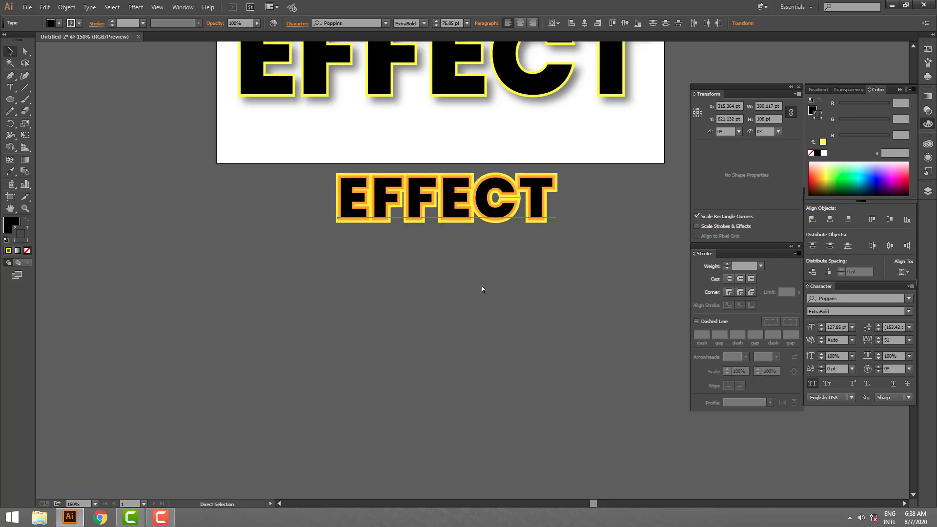
{"action": "key", "text": "ctrl+z"}
{"action": "key", "text": "ctrl+z"}
{"action": "left_click", "coordinate": [517, 360]}
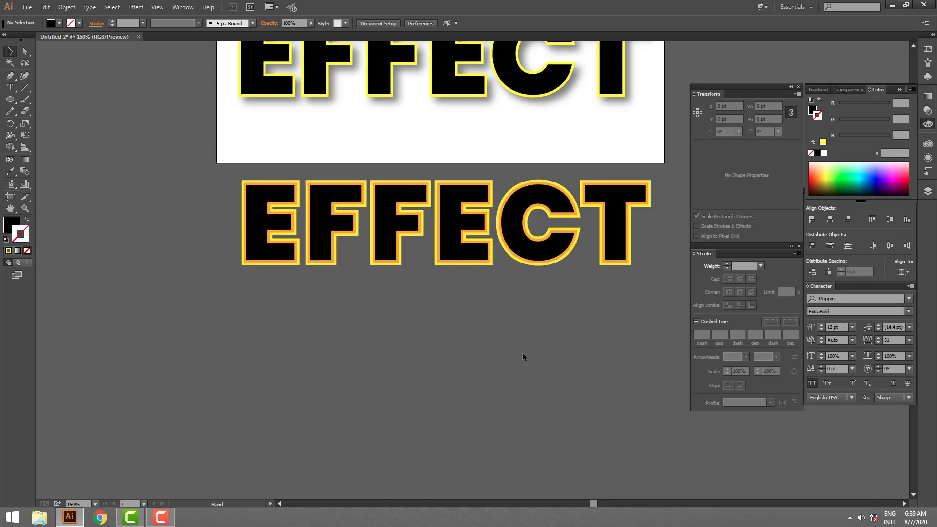
Step: Examine close up the outline thickness and letter gaps of the larger text below the artboard
{"action": "key", "text": "z"}
{"action": "left_click_drag", "start_coordinate": [313, 198], "coordinate": [557, 275]}
{"action": "left_click", "coordinate": [506, 252], "text": "alt"}
{"action": "left_click", "coordinate": [508, 268], "text": "alt"}
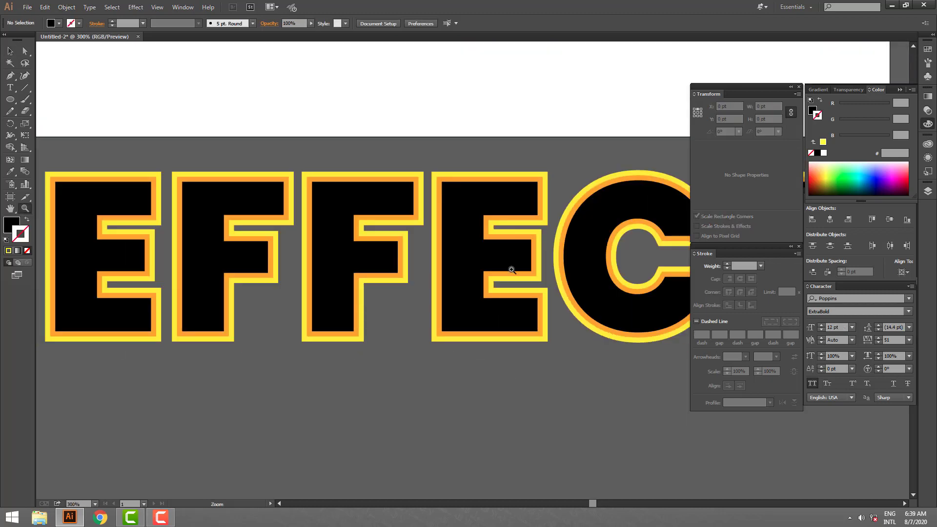
{"action": "left_click", "coordinate": [488, 274], "text": "alt"}
{"action": "key", "text": "v"}
{"action": "left_click", "coordinate": [481, 299]}
{"action": "left_click_drag", "start_coordinate": [587, 420], "coordinate": [519, 400]}
{"action": "left_click", "coordinate": [504, 412]}
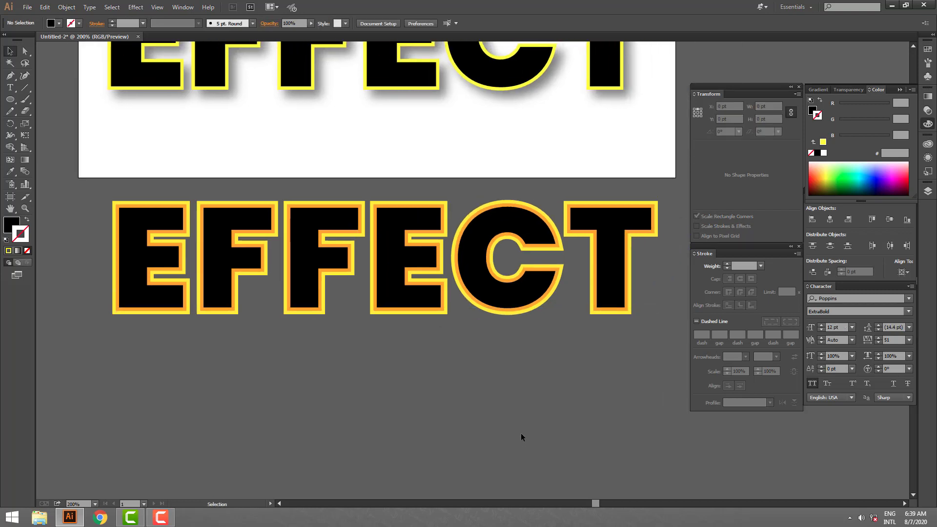
{"action": "left_click_drag", "start_coordinate": [529, 422], "coordinate": [554, 391]}
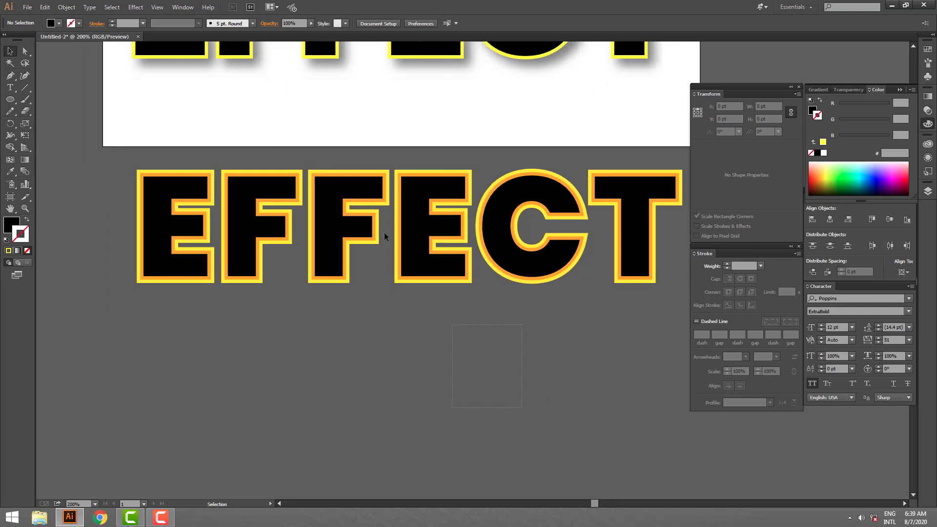
Step: Duplicate the orange- and yellow-outlined text straight down beneath the original
{"action": "left_click", "coordinate": [436, 216]}
{"action": "left_click_drag", "start_coordinate": [435, 215], "coordinate": [436, 386]}
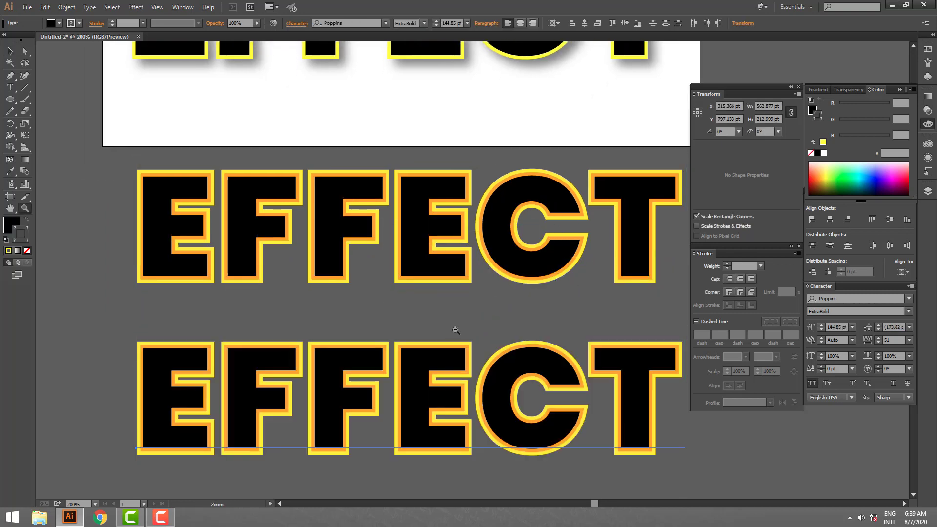
{"action": "key", "text": "ctrl+minus"}
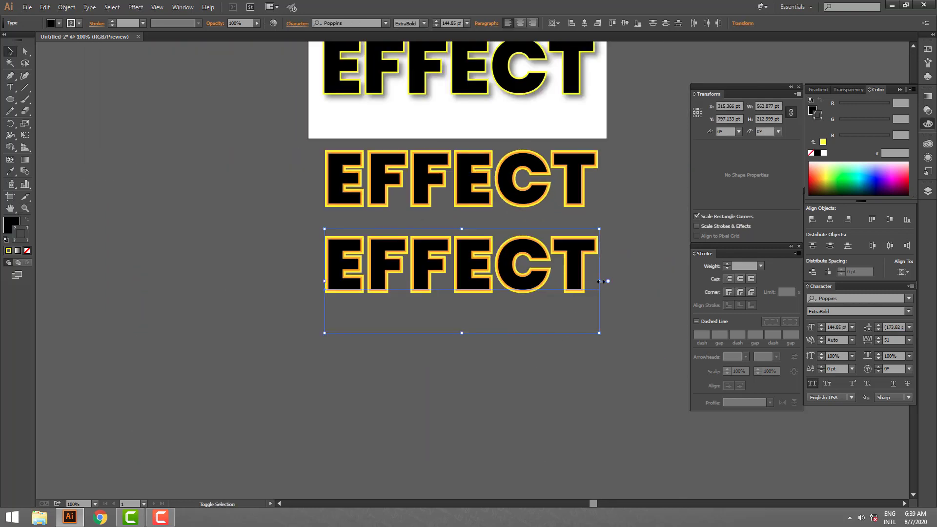
Step: Try scaling the lower copy down proportionally to about 145 pt wide and inspect its outlines close up
{"action": "left_click_drag", "start_coordinate": [600, 282], "coordinate": [498, 281]}
{"action": "key", "text": "z"}
{"action": "left_click_drag", "start_coordinate": [392, 251], "coordinate": [515, 301]}
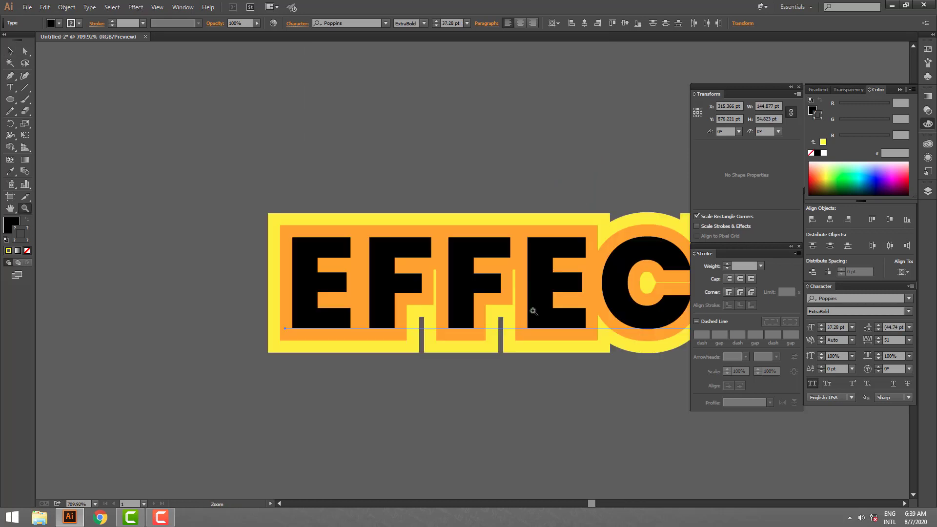
{"action": "left_click", "coordinate": [497, 274], "text": "alt"}
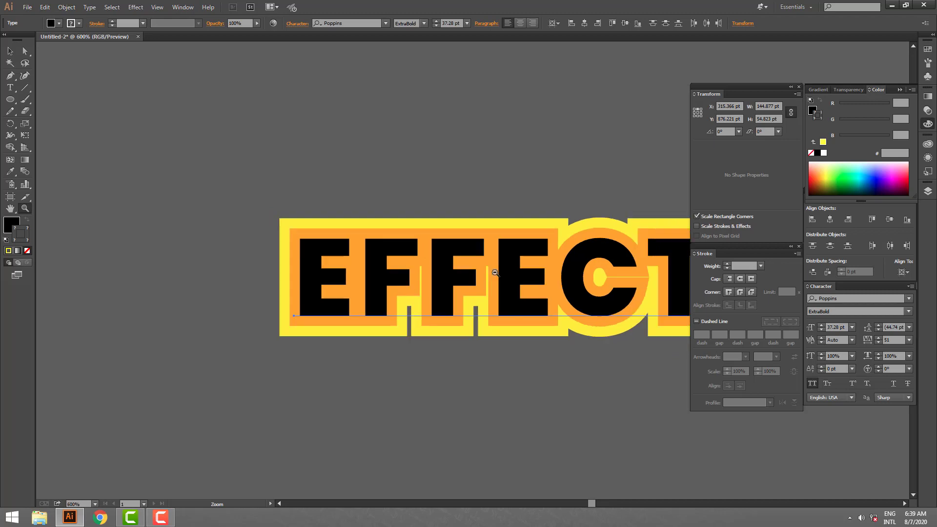
{"action": "left_click", "coordinate": [497, 273], "text": "alt"}
{"action": "left_click", "coordinate": [496, 274], "text": "alt"}
{"action": "left_click", "coordinate": [497, 273], "text": "alt"}
{"action": "left_click", "coordinate": [497, 274], "text": "alt"}
{"action": "left_click", "coordinate": [496, 274], "text": "alt"}
{"action": "key", "text": "v"}
{"action": "key", "text": "ctrl+z"}
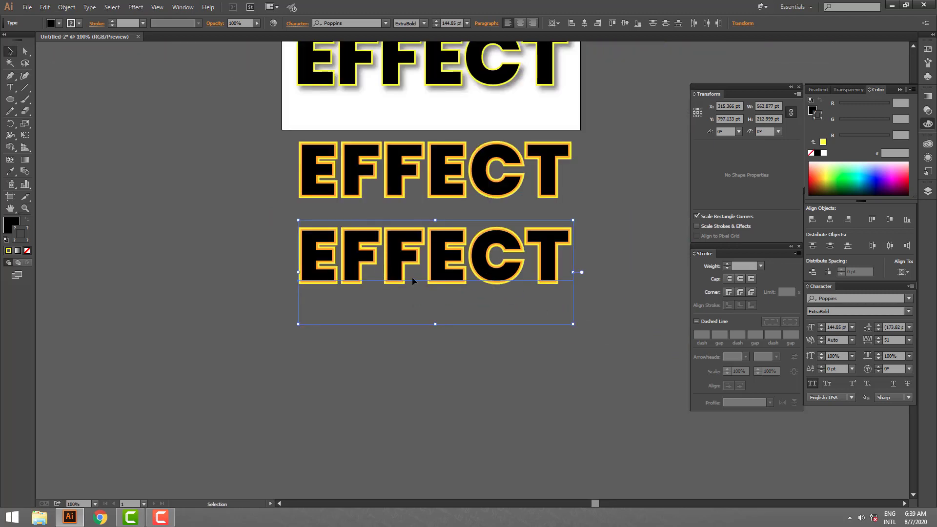
Step: Inspect the outlines of the full-size lower copy close up
{"action": "key", "text": "z"}
{"action": "left_click_drag", "start_coordinate": [454, 268], "coordinate": [552, 319]}
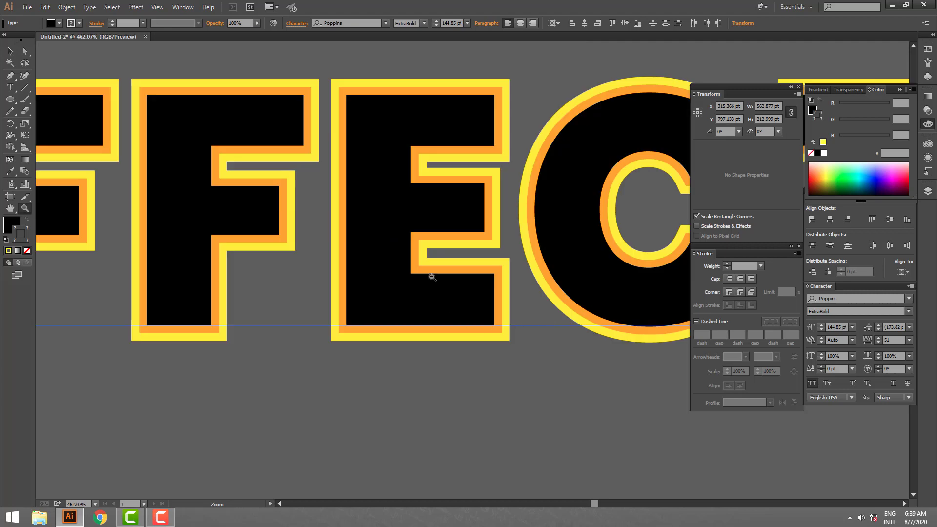
{"action": "left_click", "coordinate": [427, 248], "text": "alt"}
{"action": "left_click", "coordinate": [426, 248], "text": "alt"}
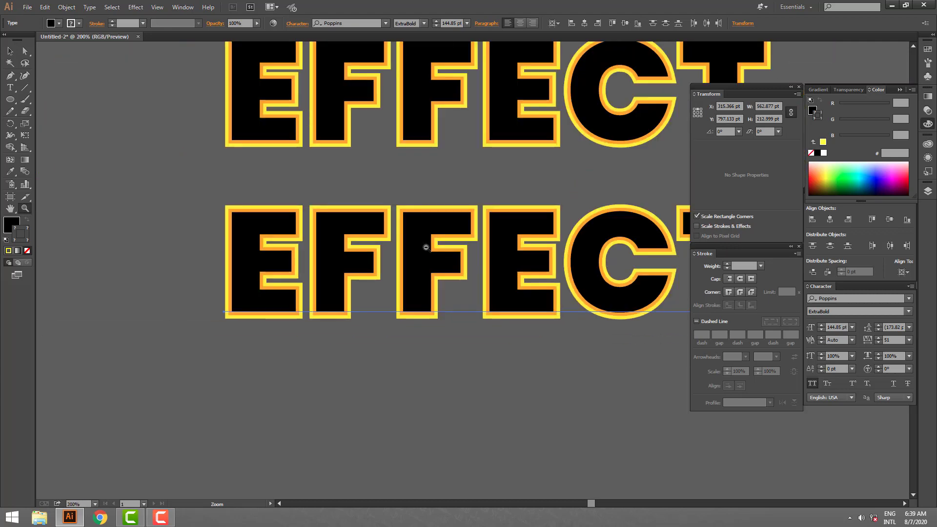
{"action": "left_click", "coordinate": [426, 248], "text": "alt"}
{"action": "left_click", "coordinate": [426, 248], "text": "alt"}
Step: Examine the drop shadow of the yellow-outlined text and the blurred glow of the blue text close up
{"action": "left_click_drag", "start_coordinate": [581, 278], "coordinate": [528, 456]}
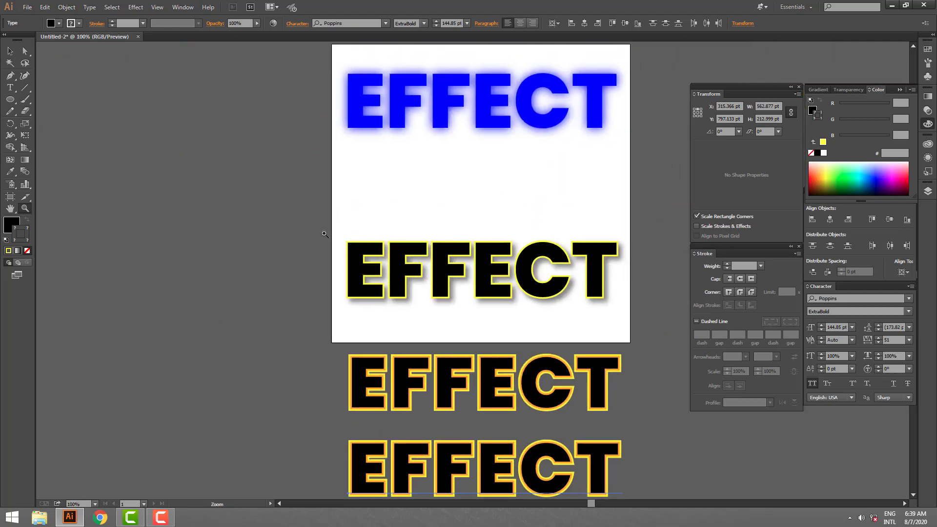
{"action": "left_click_drag", "start_coordinate": [332, 232], "coordinate": [630, 310]}
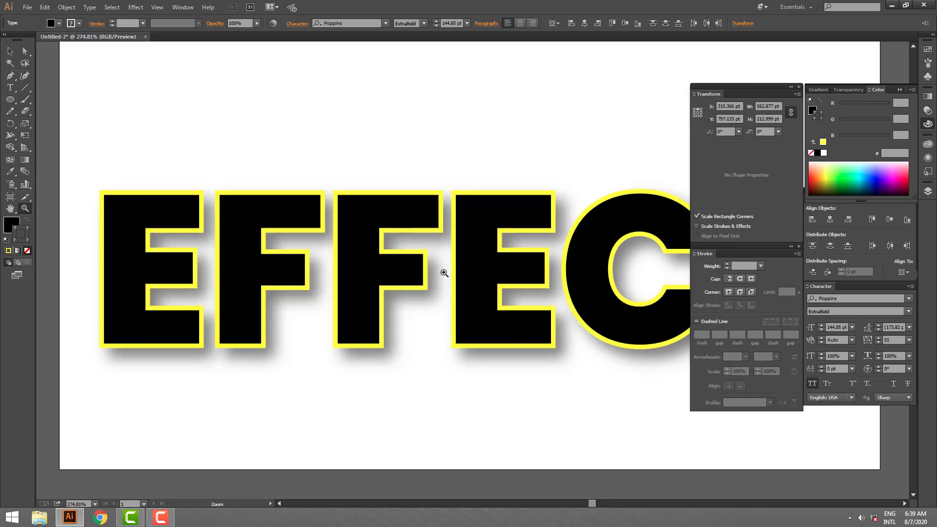
{"action": "left_click", "coordinate": [498, 290], "text": "alt"}
{"action": "left_click", "coordinate": [514, 293], "text": "alt"}
{"action": "left_click", "coordinate": [537, 286], "text": "alt"}
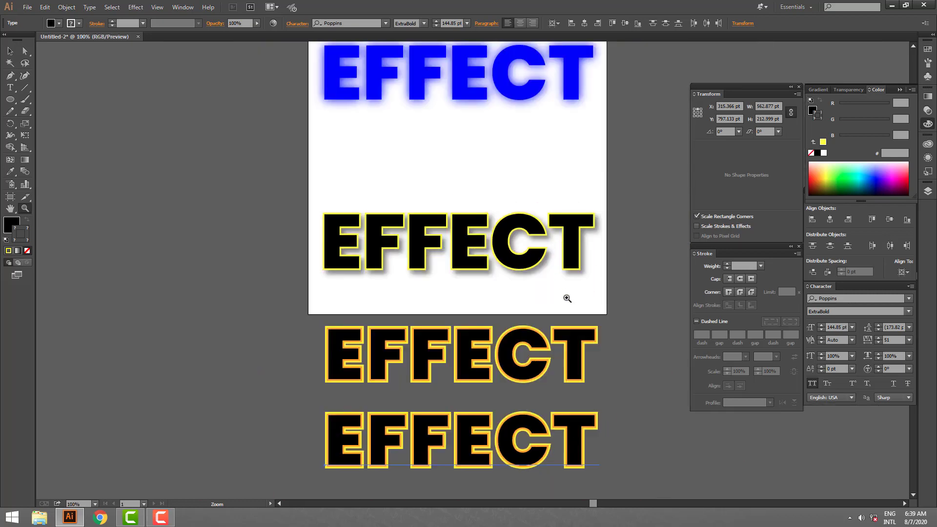
{"action": "left_click_drag", "start_coordinate": [541, 300], "coordinate": [552, 422]}
{"action": "left_click_drag", "start_coordinate": [333, 144], "coordinate": [574, 247]}
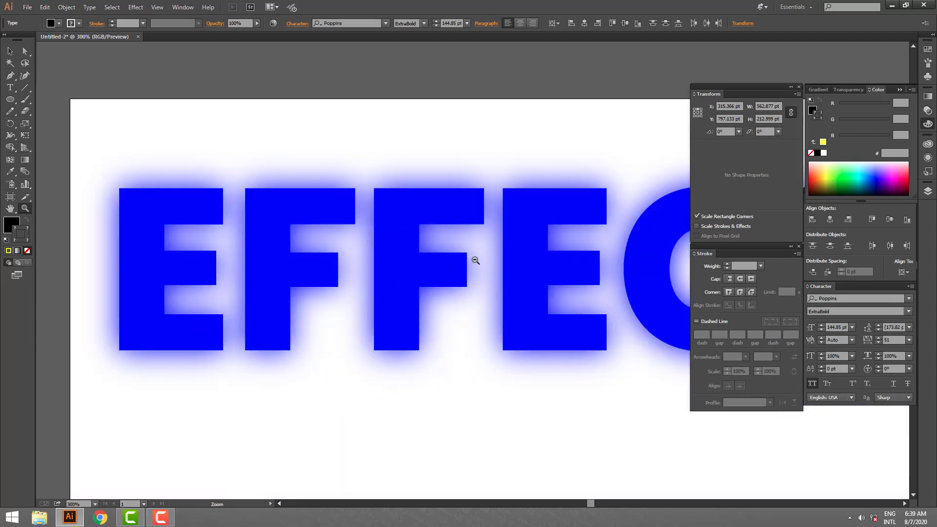
{"action": "left_click", "coordinate": [476, 261], "text": "alt"}
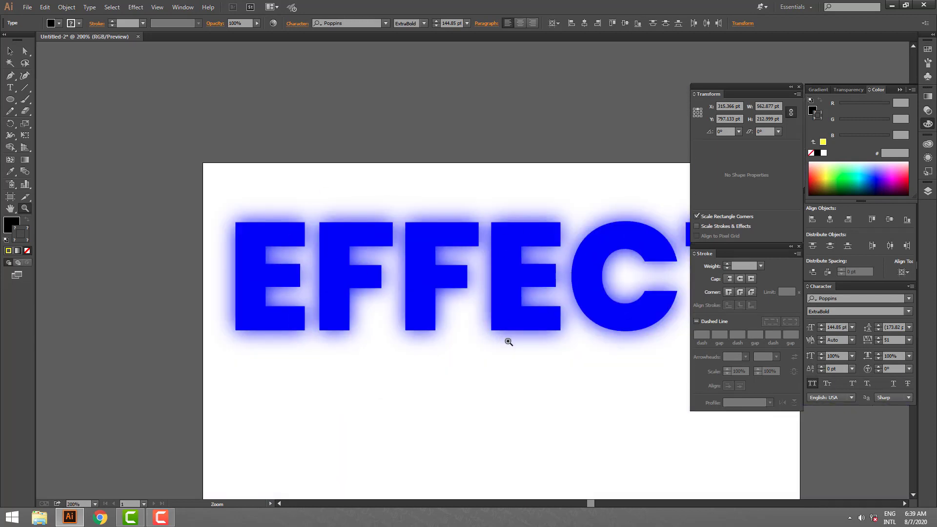
{"action": "scroll", "coordinate": [508, 441], "scroll_direction": "down", "scroll_amount": 5}
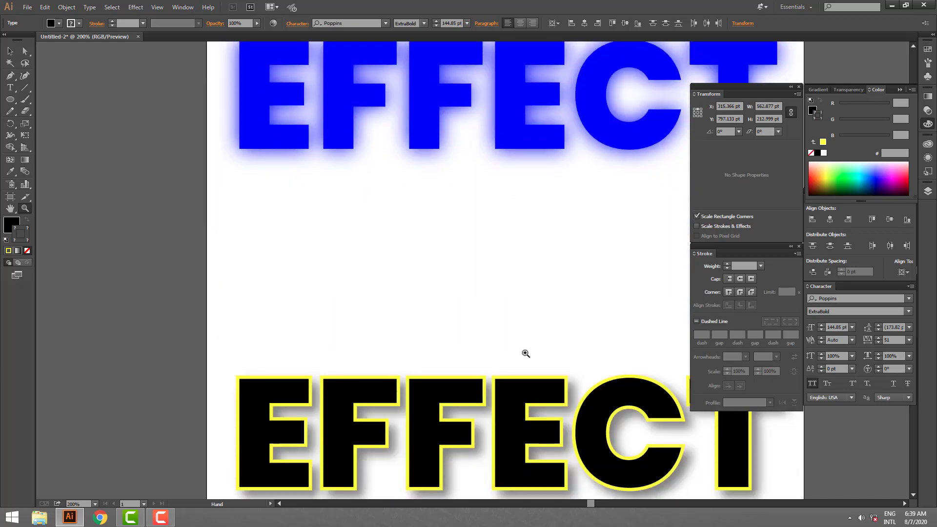
{"action": "scroll", "coordinate": [516, 405], "scroll_direction": "down", "scroll_amount": 7}
{"action": "left_click", "coordinate": [499, 318], "text": "alt"}
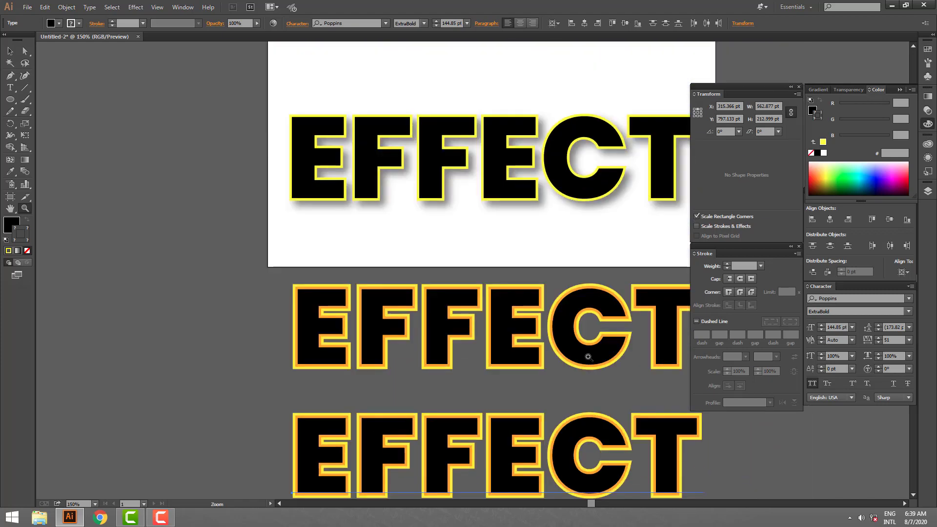
Step: Try scaling the yellow-outlined, drop-shadowed text down to a small fraction of its size with Scale Strokes & Effects turned off
{"action": "left_click", "coordinate": [521, 305], "text": "alt"}
{"action": "left_click", "coordinate": [564, 367], "text": "alt"}
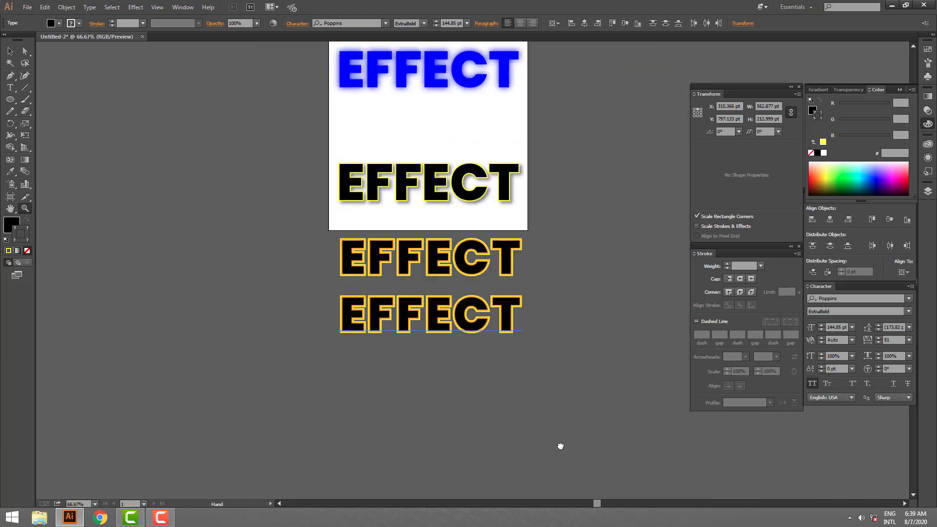
{"action": "scroll", "coordinate": [560, 445], "scroll_direction": "up", "scroll_amount": 2}
{"action": "left_click_drag", "start_coordinate": [318, 352], "coordinate": [642, 427]}
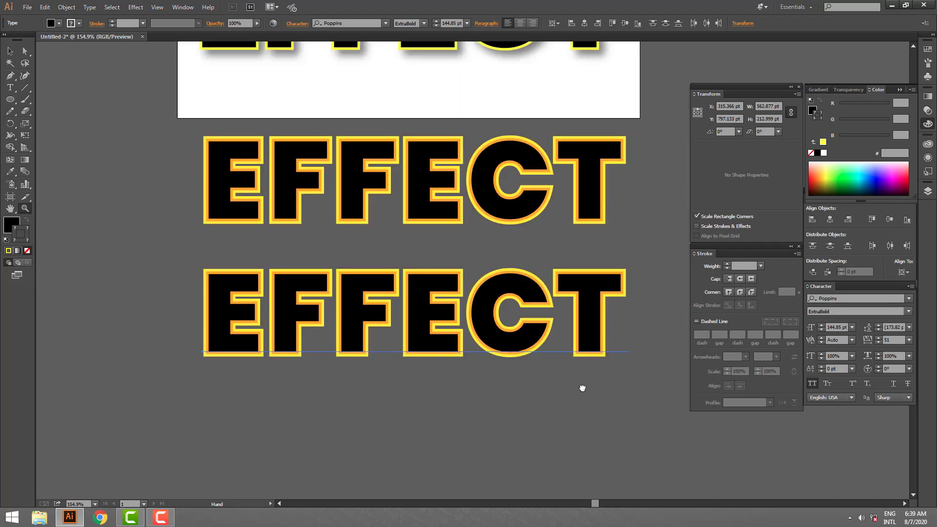
{"action": "scroll", "coordinate": [583, 387], "scroll_direction": "up", "scroll_amount": 5}
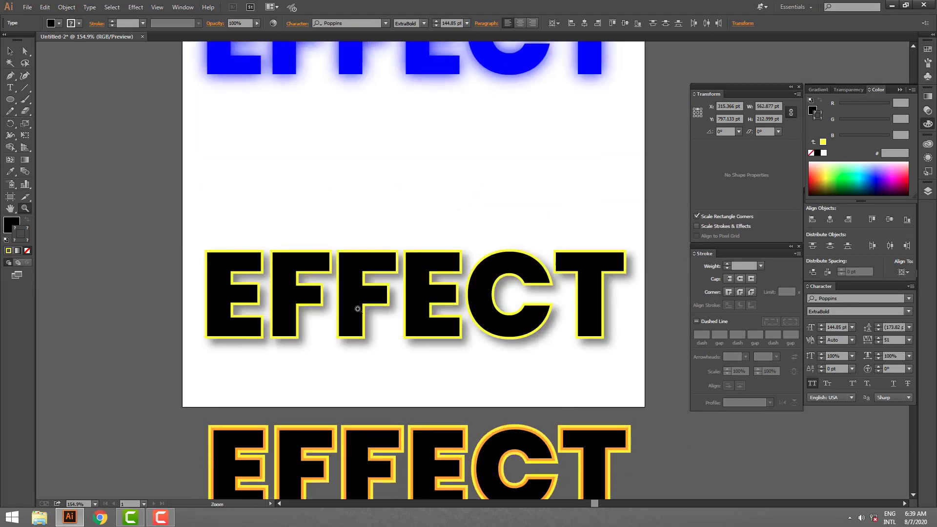
{"action": "key", "text": "v"}
{"action": "left_click_drag", "start_coordinate": [184, 207], "coordinate": [645, 356]}
{"action": "left_click_drag", "start_coordinate": [626, 322], "coordinate": [449, 317]}
{"action": "left_click", "coordinate": [497, 346]}
Step: Inspect the shrunken text's yellow outline and drop shadow close up, and undo the scaling
{"action": "key", "text": "z"}
{"action": "left_click_drag", "start_coordinate": [345, 294], "coordinate": [450, 337]}
{"action": "left_click", "coordinate": [578, 315], "text": "alt"}
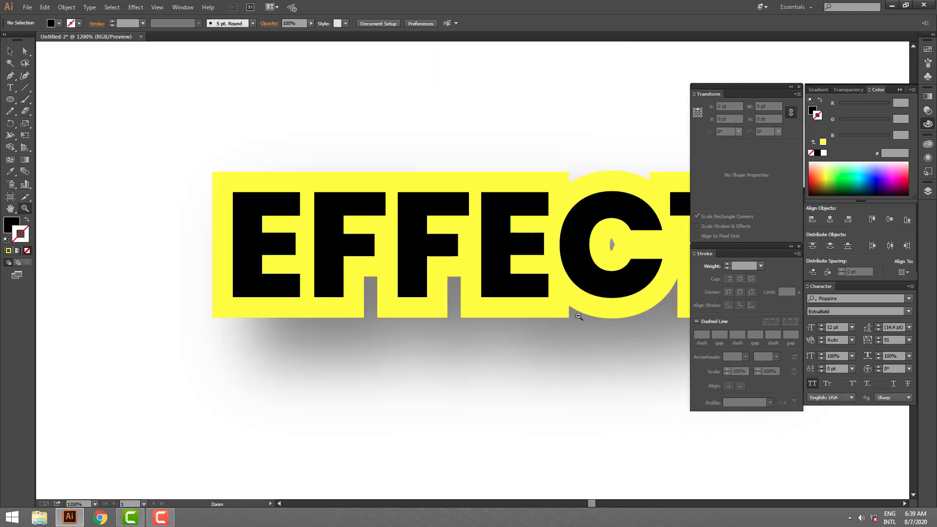
{"action": "left_click", "coordinate": [577, 315], "text": "alt"}
{"action": "left_click", "coordinate": [444, 236], "text": "alt"}
{"action": "left_click", "coordinate": [444, 235], "text": "alt"}
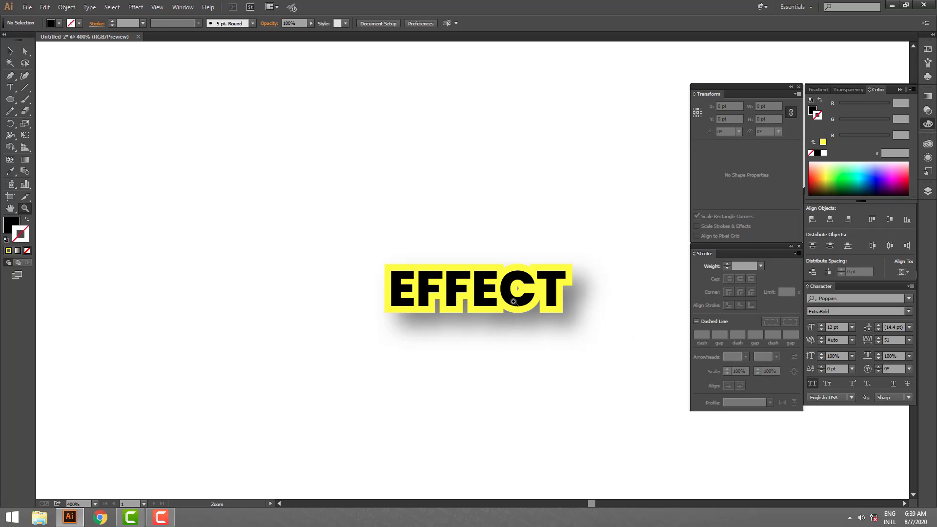
{"action": "left_click", "coordinate": [508, 279], "text": "alt"}
{"action": "left_click", "coordinate": [508, 279], "text": "alt"}
{"action": "left_click", "coordinate": [507, 279], "text": "alt"}
{"action": "key", "text": "v"}
{"action": "key", "text": "ctrl+z"}
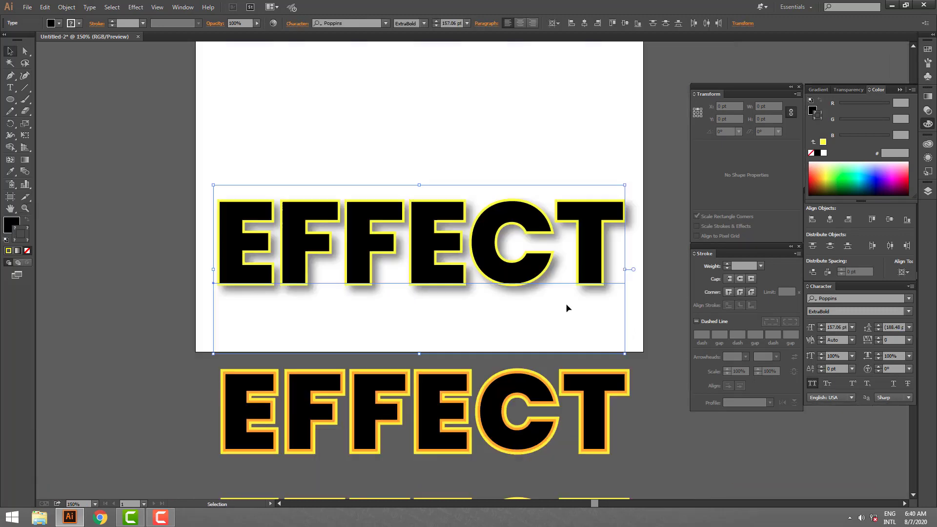
Step: Turn on Scale Strokes & Effects in the general preferences
{"action": "left_click", "coordinate": [44, 7]}
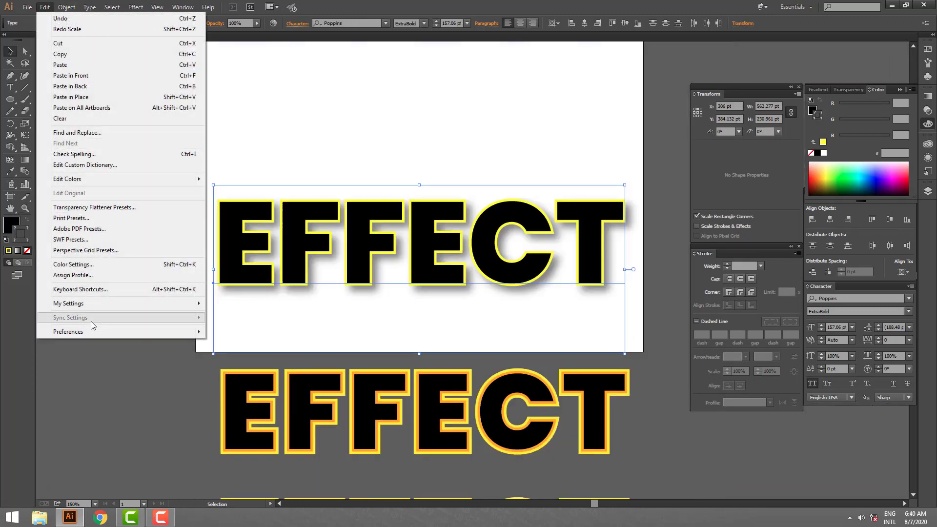
{"action": "mouse_move", "coordinate": [121, 330]}
{"action": "left_click", "coordinate": [243, 328]}
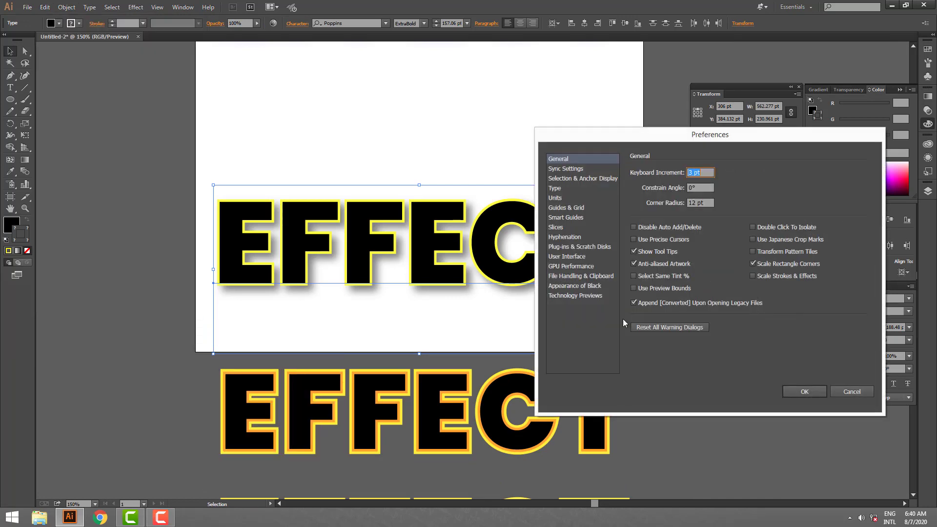
{"action": "left_click", "coordinate": [753, 276]}
{"action": "left_click", "coordinate": [804, 390]}
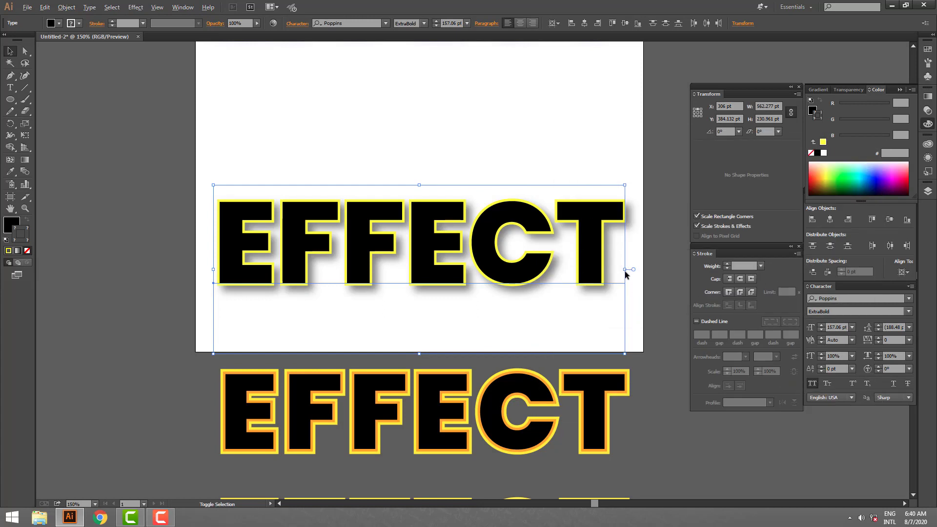
Step: Try scaling the yellow-outlined text down proportionally to about 92 pt wide, inspect its outline and shadow close up, and undo the scaling
{"action": "left_click_drag", "start_coordinate": [625, 271], "coordinate": [540, 307]}
{"action": "key", "text": "z"}
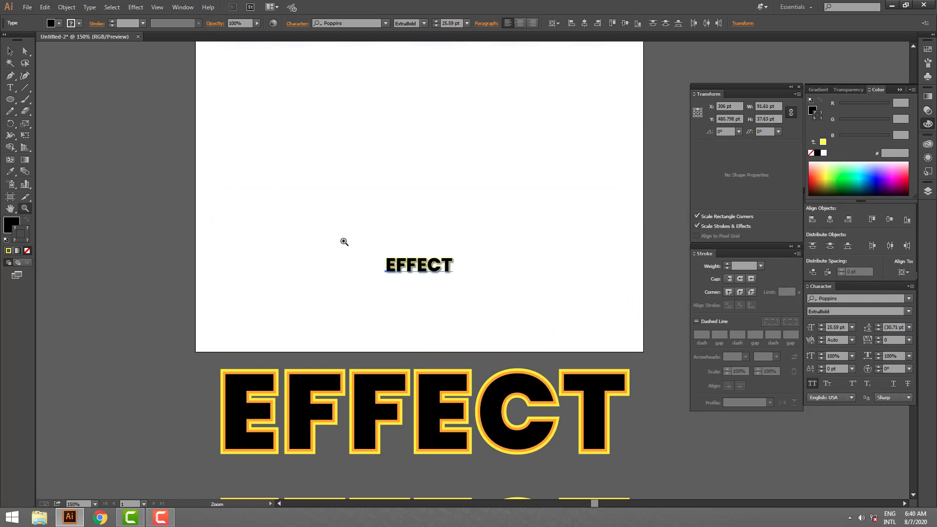
{"action": "left_click_drag", "start_coordinate": [344, 242], "coordinate": [508, 289]}
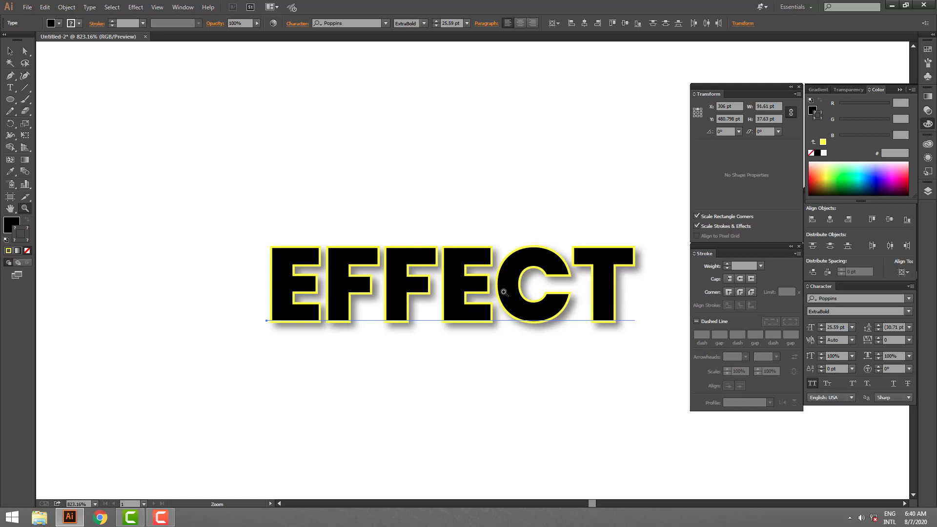
{"action": "key", "text": "ctrl+z"}
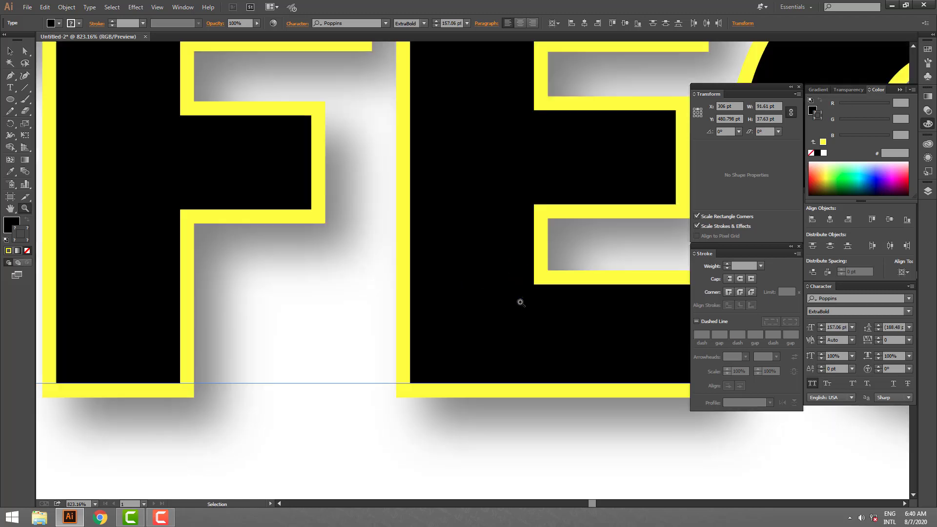
Step: Move the yellow-outlined text and both orange-and-yellow-outlined texts straight up together, bringing the yellow-outlined one directly beneath the blue text
{"action": "left_click", "coordinate": [496, 266], "text": "alt"}
{"action": "left_click", "coordinate": [496, 266], "text": "alt"}
{"action": "left_click", "coordinate": [496, 264], "text": "alt"}
{"action": "left_click", "coordinate": [456, 211], "text": "alt"}
{"action": "left_click", "coordinate": [456, 213], "text": "alt"}
{"action": "left_click", "coordinate": [457, 213], "text": "alt"}
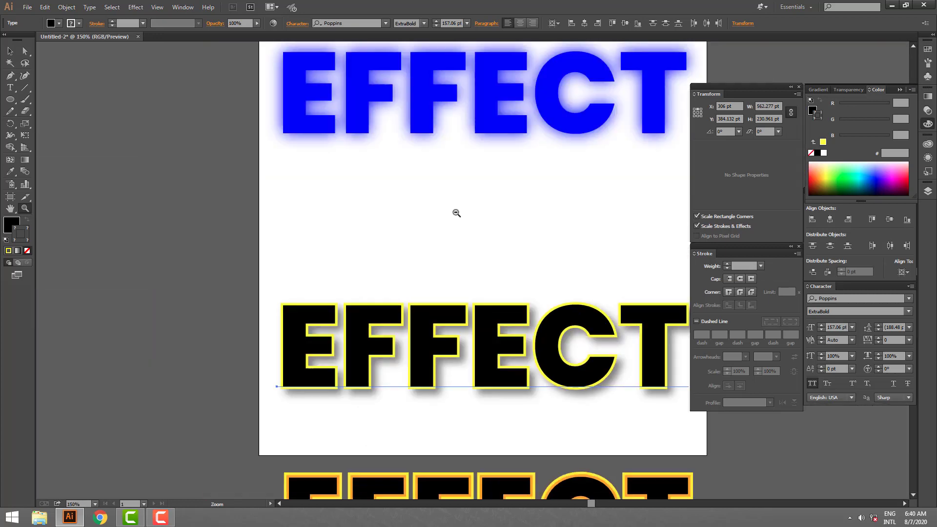
{"action": "left_click", "coordinate": [456, 213], "text": "alt"}
{"action": "left_click", "coordinate": [457, 212], "text": "alt"}
{"action": "key", "text": "v"}
{"action": "scroll", "coordinate": [620, 310], "scroll_direction": "down", "scroll_amount": 2}
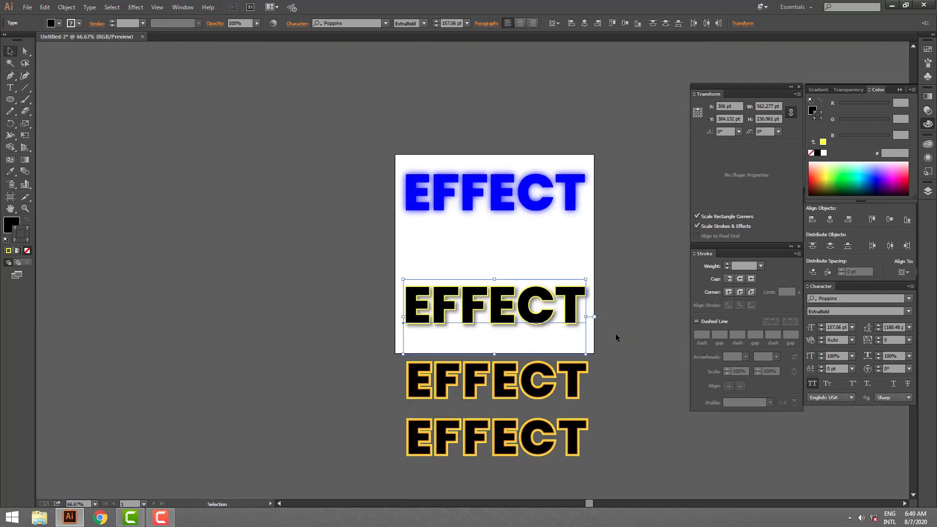
{"action": "scroll", "coordinate": [635, 329], "scroll_direction": "down", "scroll_amount": 1}
{"action": "left_click_drag", "start_coordinate": [362, 229], "coordinate": [619, 456]}
{"action": "left_click_drag", "start_coordinate": [579, 411], "coordinate": [577, 347]}
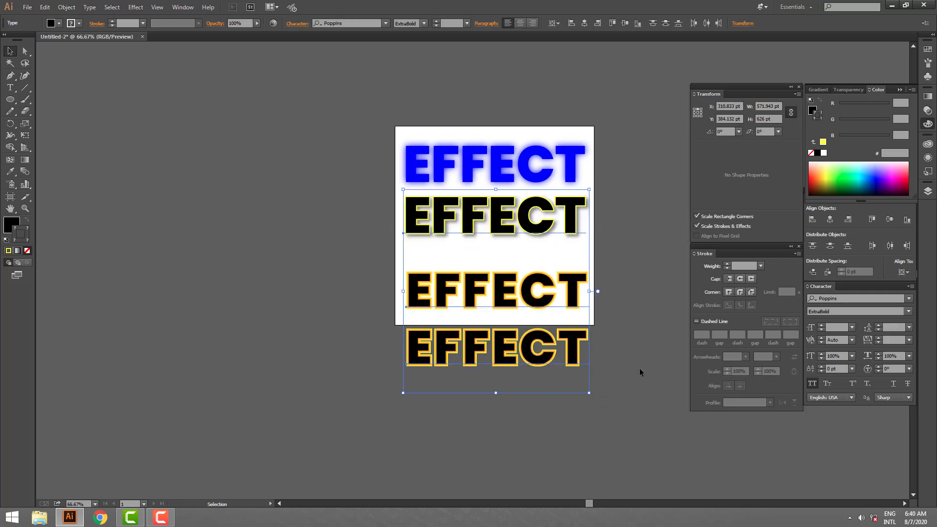
Step: Delete the lowest copy of the orange- and yellow-outlined text, below the artboard
{"action": "left_click", "coordinate": [639, 368]}
{"action": "left_click_drag", "start_coordinate": [338, 262], "coordinate": [618, 391]}
{"action": "left_click", "coordinate": [618, 394]}
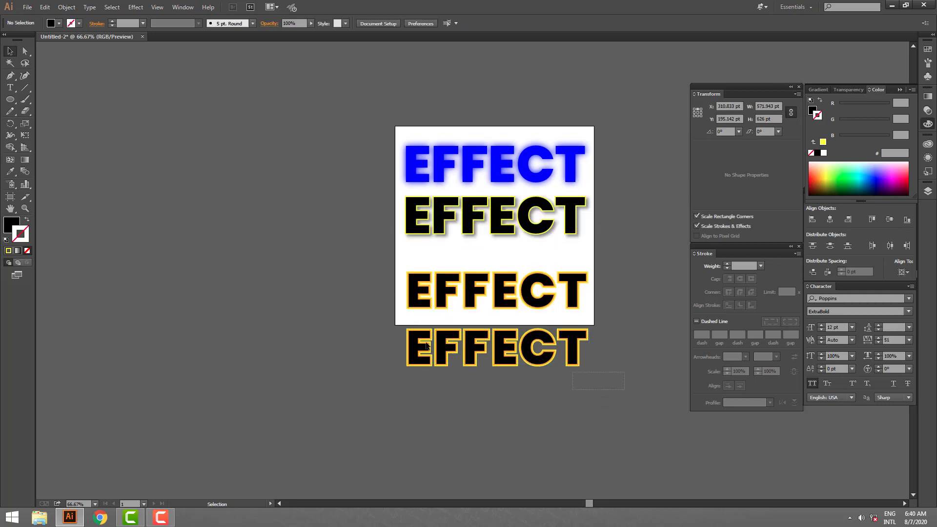
{"action": "left_click", "coordinate": [425, 345]}
{"action": "key", "text": "Delete"}
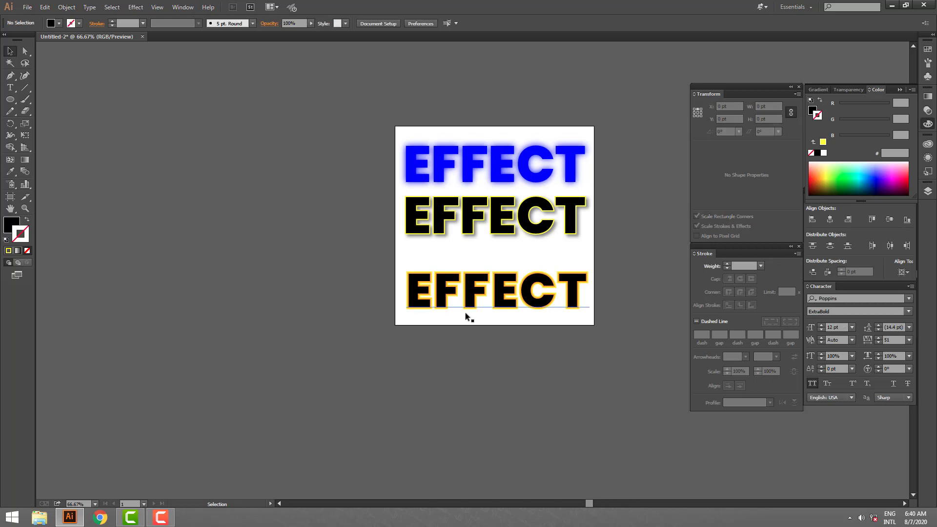
Step: Move the remaining orange- and yellow-outlined text slightly up, closer to the yellow-outlined text
{"action": "left_click", "coordinate": [562, 298]}
{"action": "left_click_drag", "start_coordinate": [562, 297], "coordinate": [563, 282]}
{"action": "left_click", "coordinate": [628, 322]}
{"action": "key", "text": "z"}
{"action": "left_click_drag", "start_coordinate": [379, 138], "coordinate": [651, 312]}
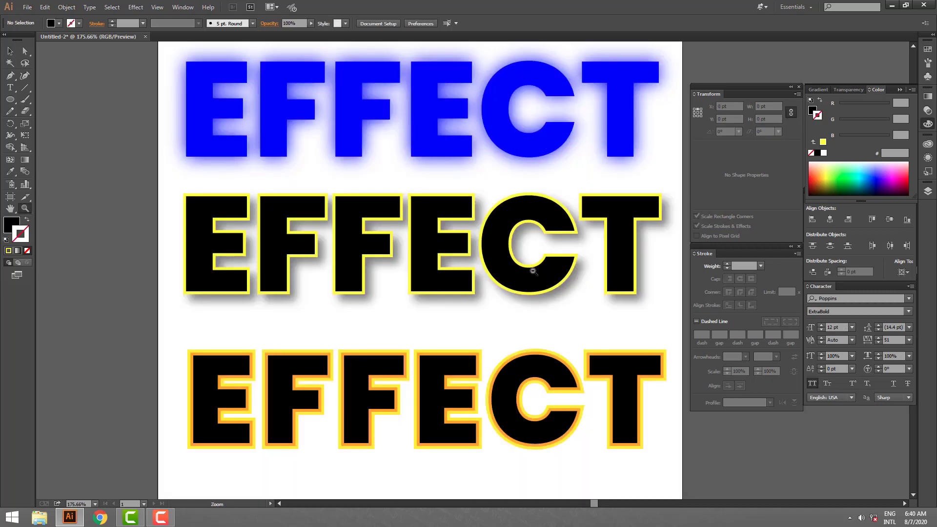
{"action": "left_click", "coordinate": [533, 272], "text": "alt"}
{"action": "key", "text": "v"}
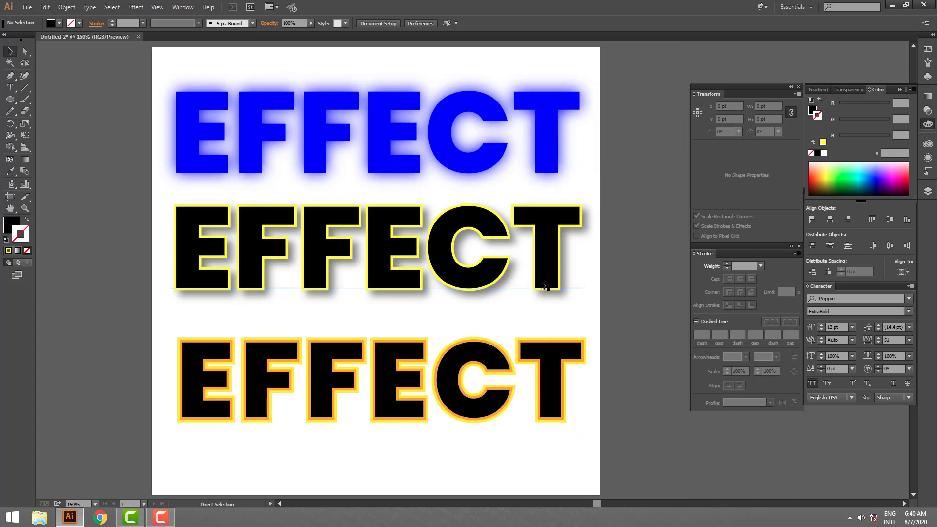
Step: Check the Scale Strokes & Effects option in the general preferences and view the whole artboard with all three text styles
{"action": "key", "text": "ctrl+k"}
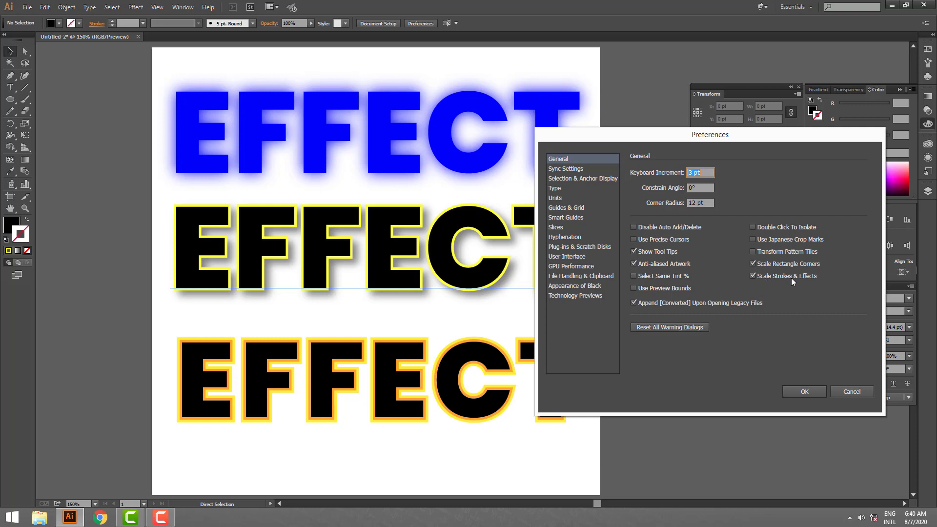
{"action": "left_click", "coordinate": [805, 391]}
{"action": "key", "text": "z"}
{"action": "left_click", "coordinate": [452, 309], "text": "alt"}
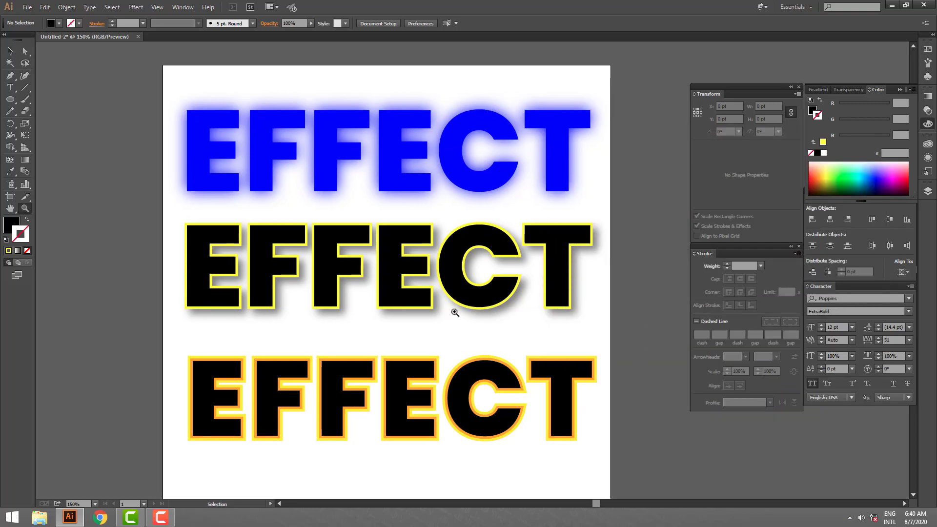
{"action": "key", "text": "v"}
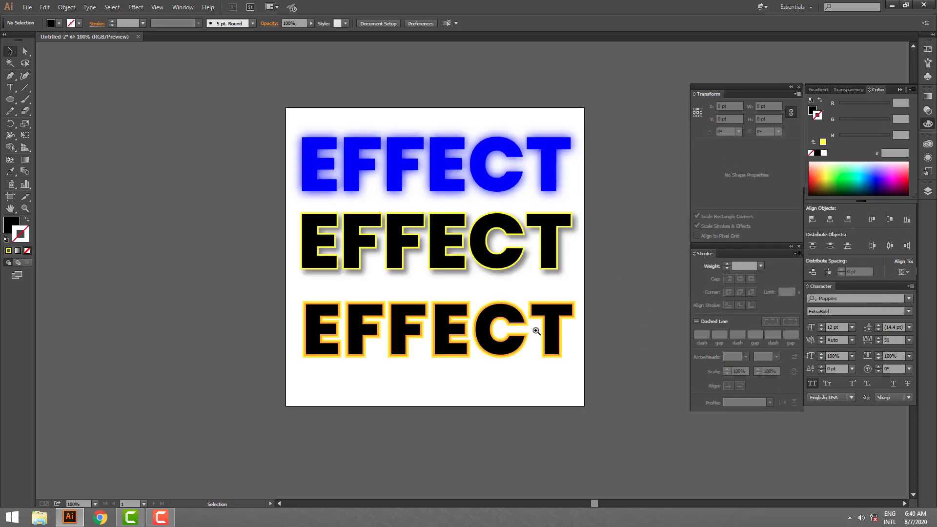